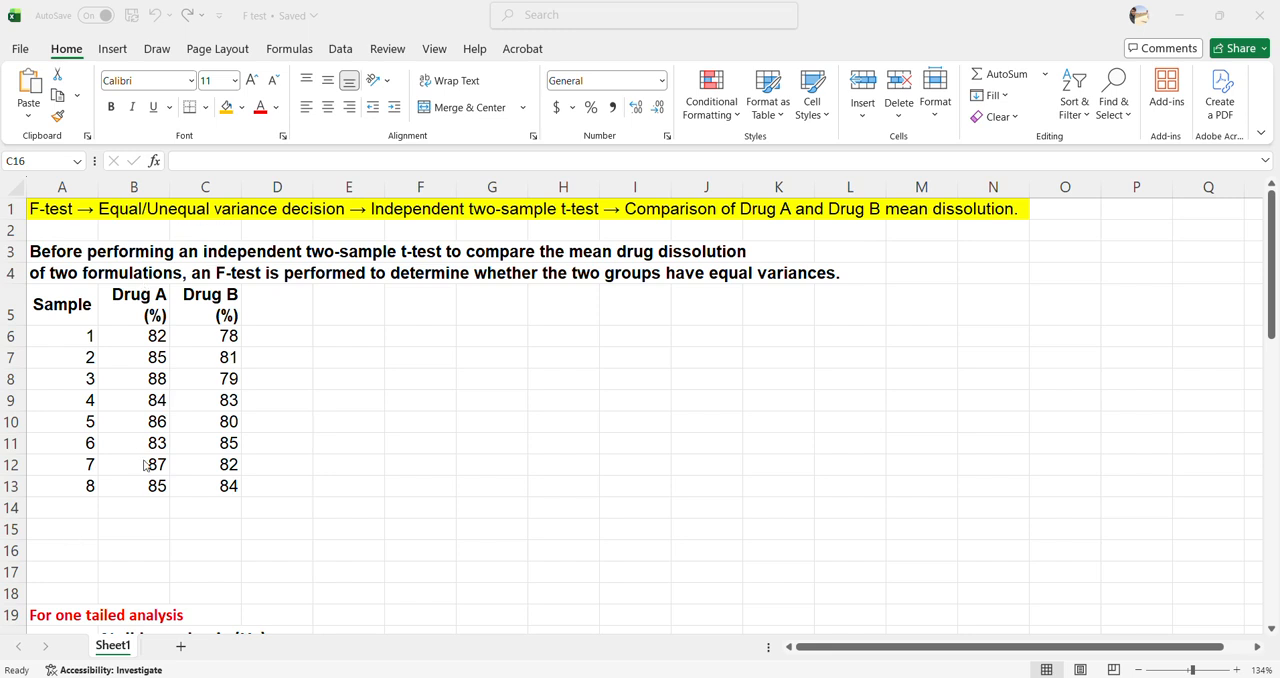
Enable the Analysis ToolPak add-in and display the data tools
{"action": "left_click", "coordinate": [20, 49]}
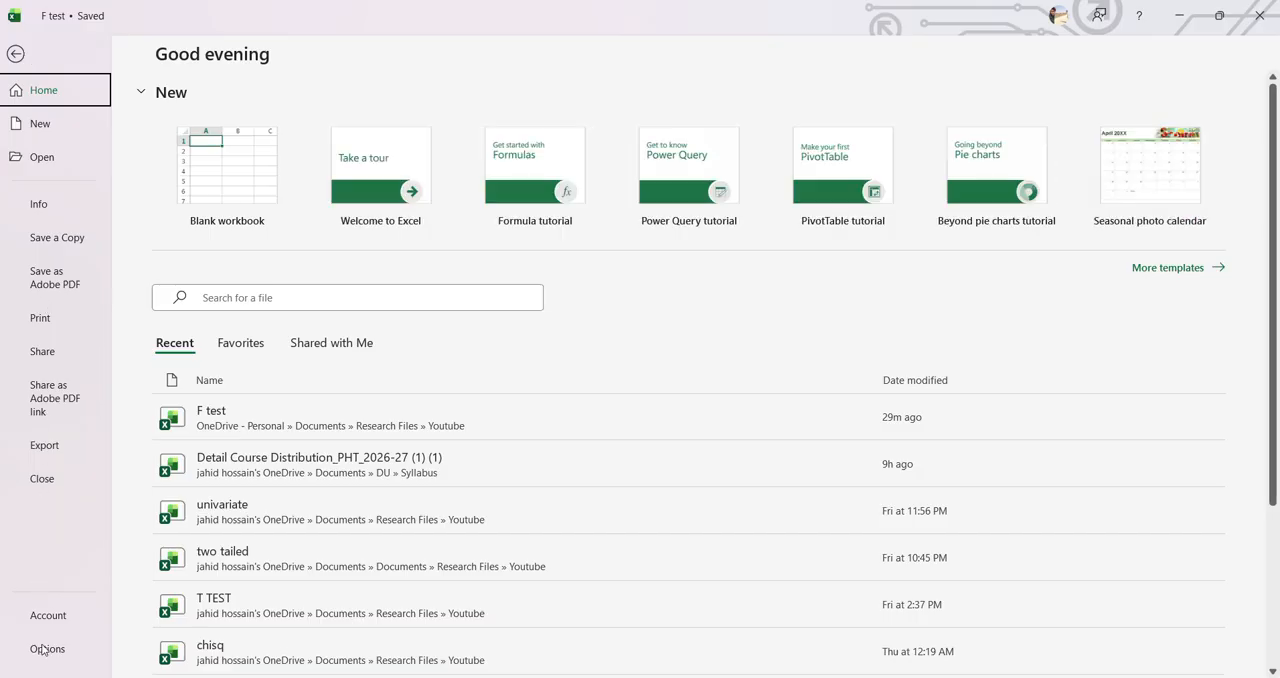
{"action": "left_click", "coordinate": [47, 650]}
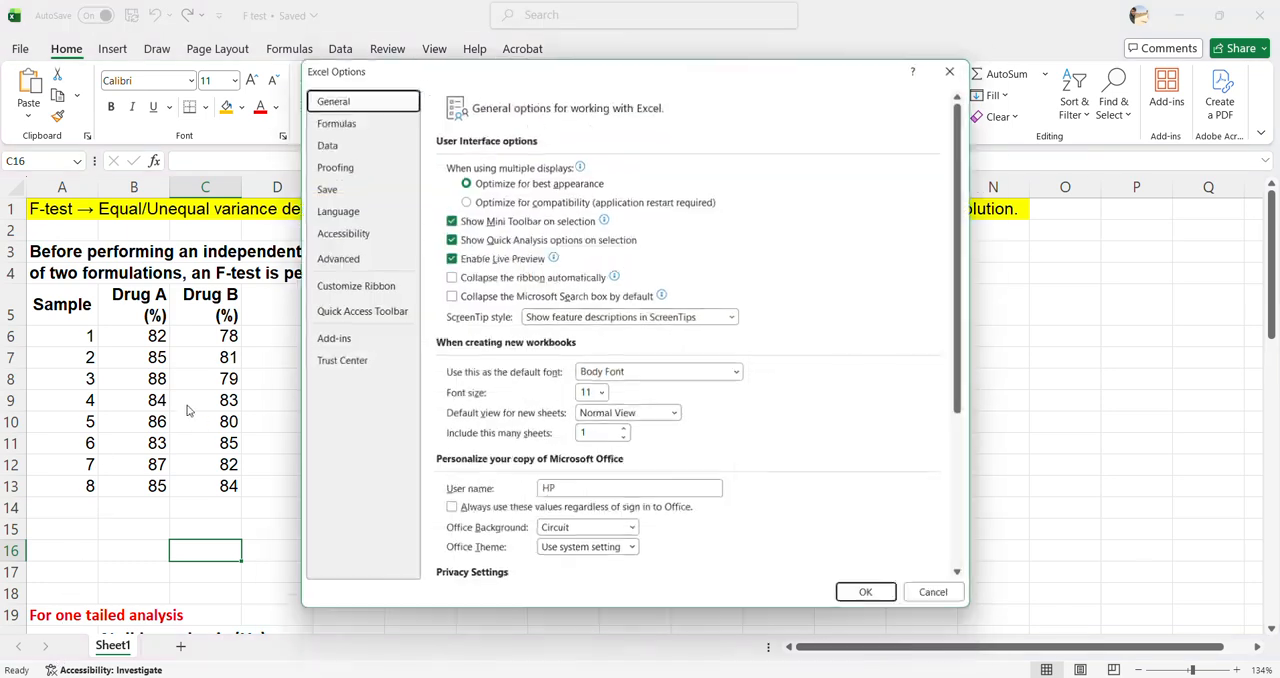
{"action": "left_click", "coordinate": [360, 342]}
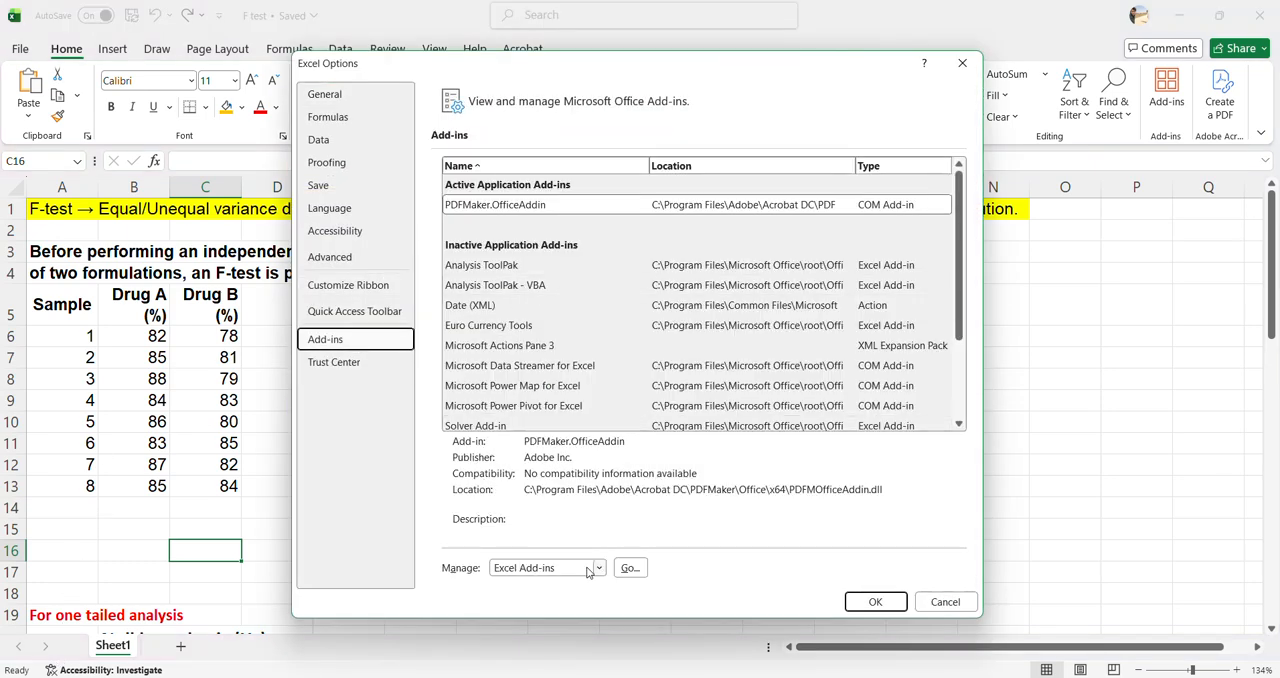
{"action": "left_click", "coordinate": [630, 568]}
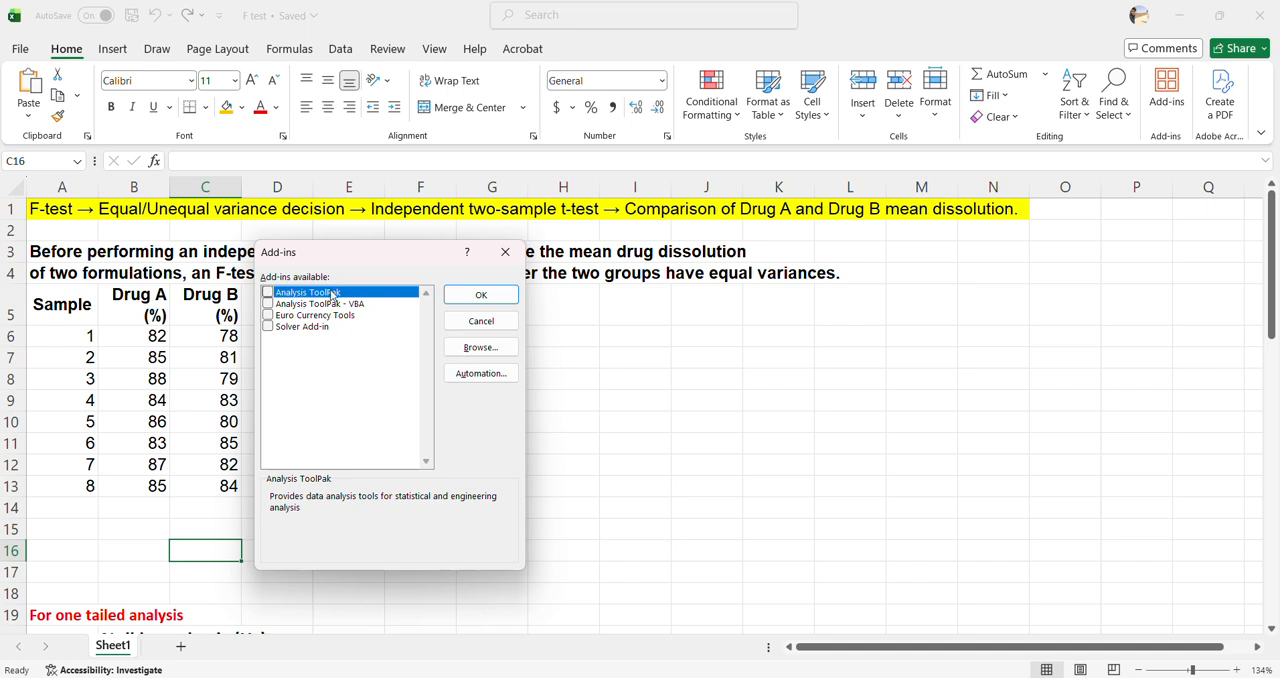
{"action": "left_click", "coordinate": [268, 293]}
{"action": "left_click", "coordinate": [497, 301]}
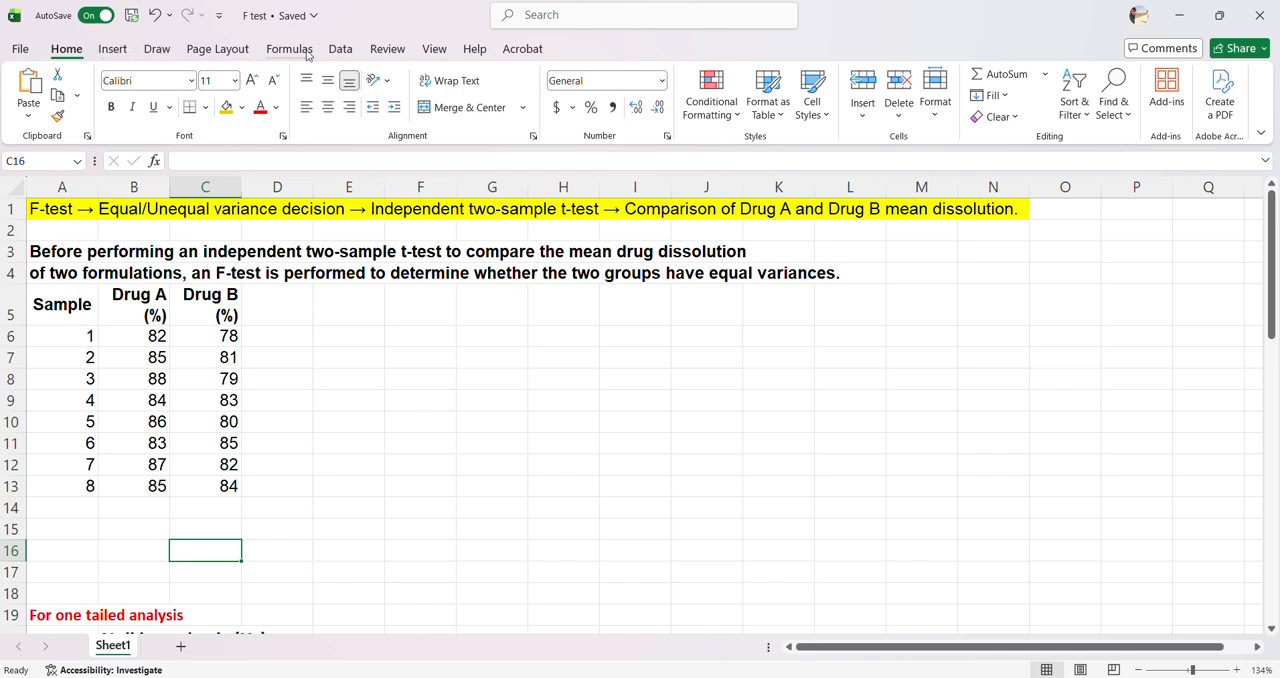
{"action": "left_click", "coordinate": [340, 52]}
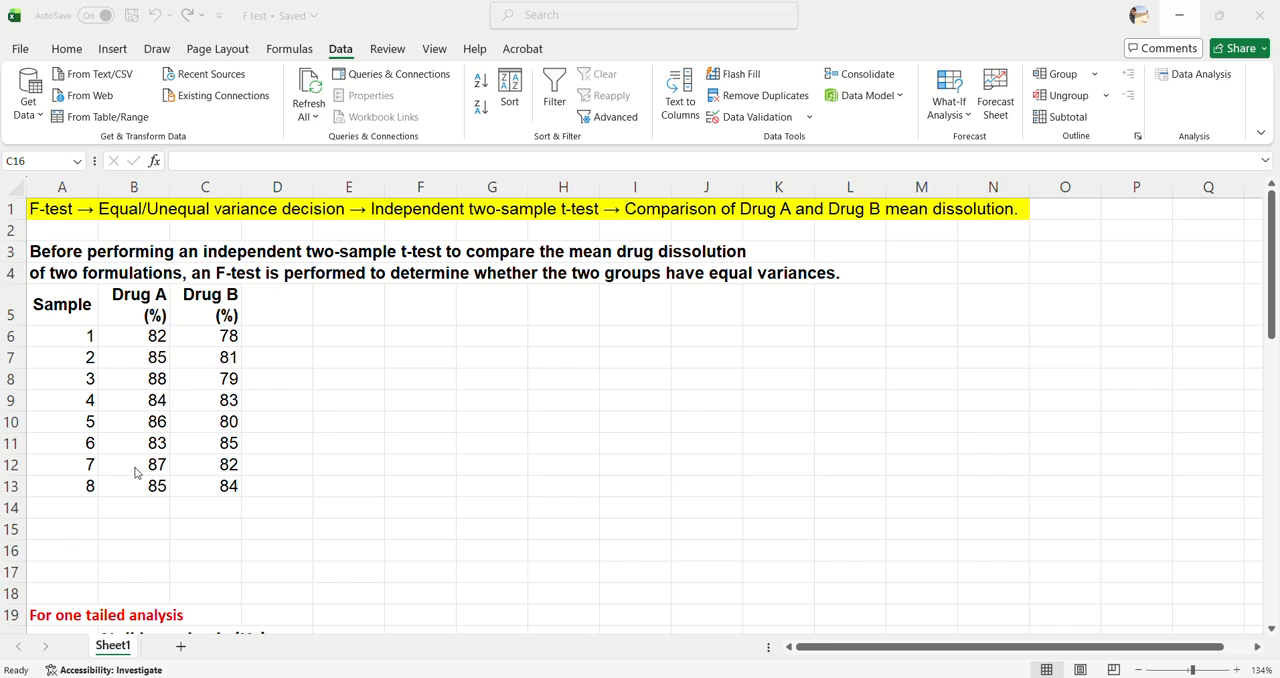
Label cell A15 "variance" and calculate Drug A's sample variance in B15 using VAR.S over B6:B13
{"action": "left_click", "coordinate": [56, 529]}
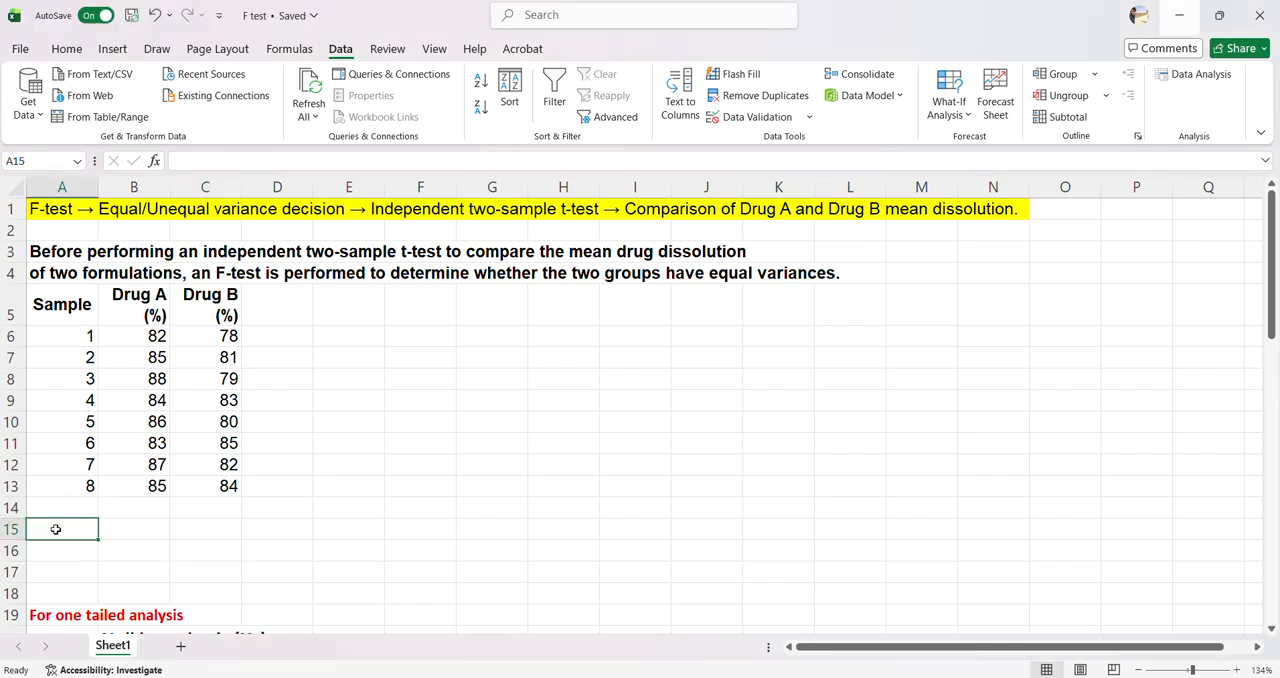
{"action": "type", "text": "variance"}
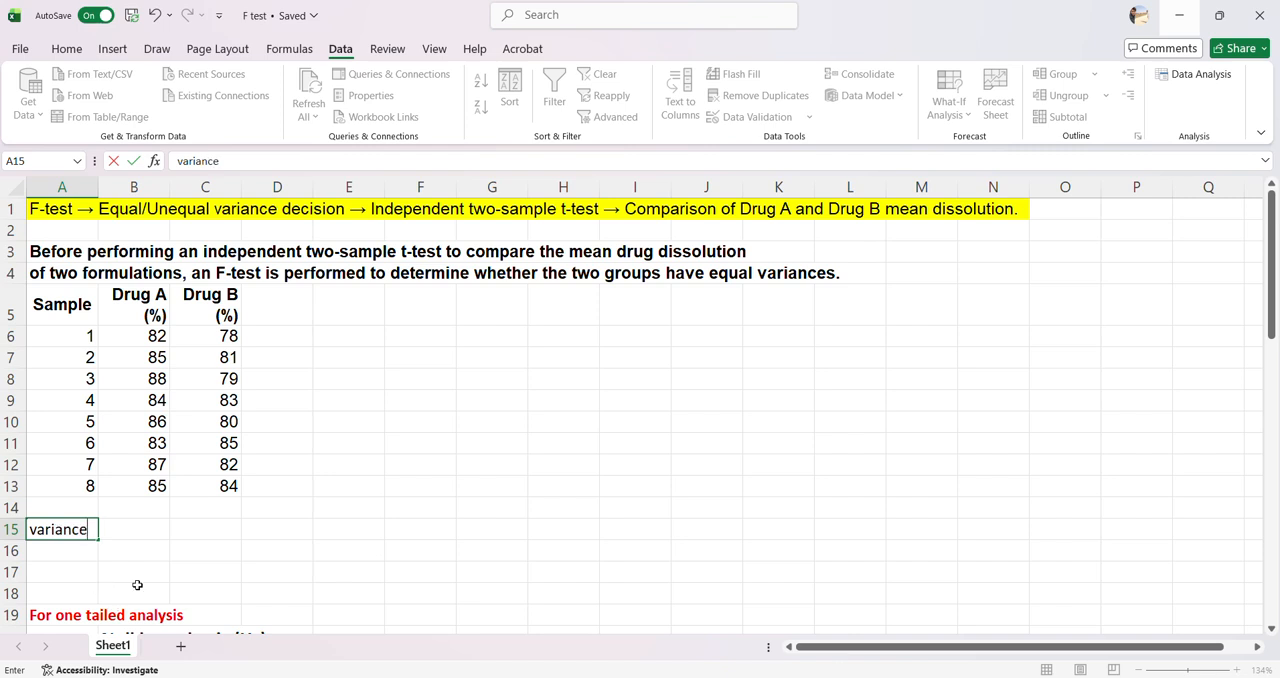
{"action": "double_click", "coordinate": [152, 533]}
{"action": "type", "text": "=var"}
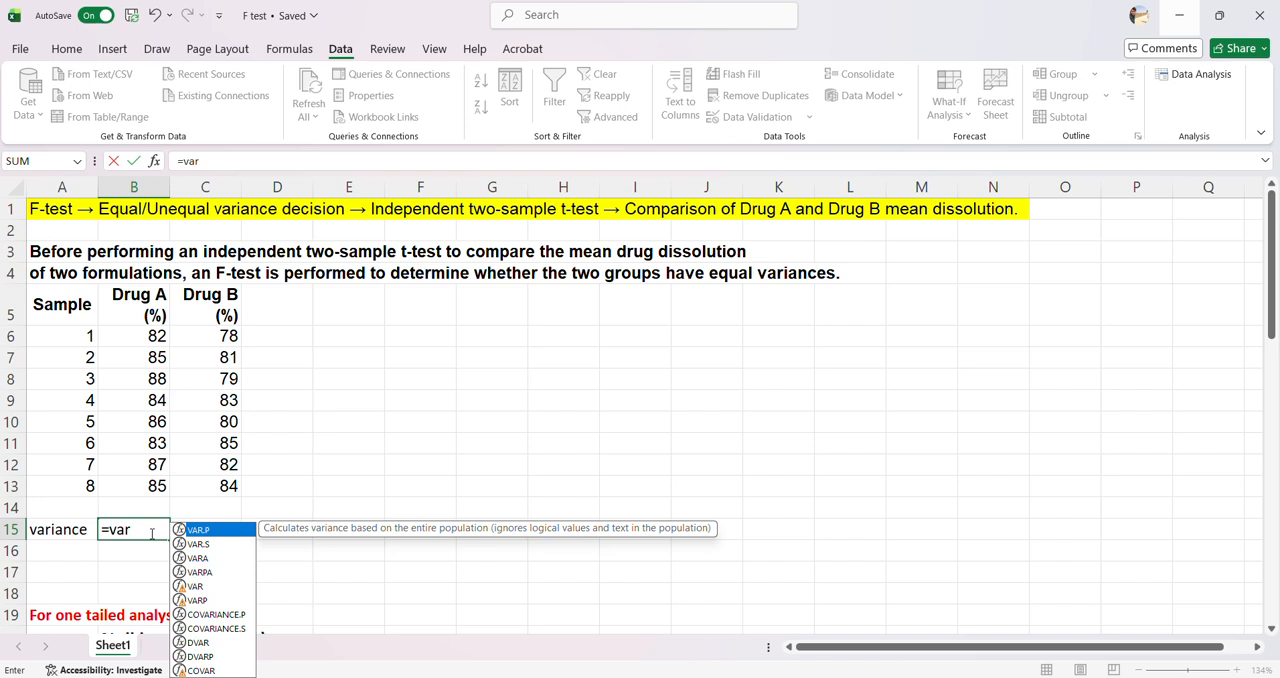
{"action": "type", "text": ".s("}
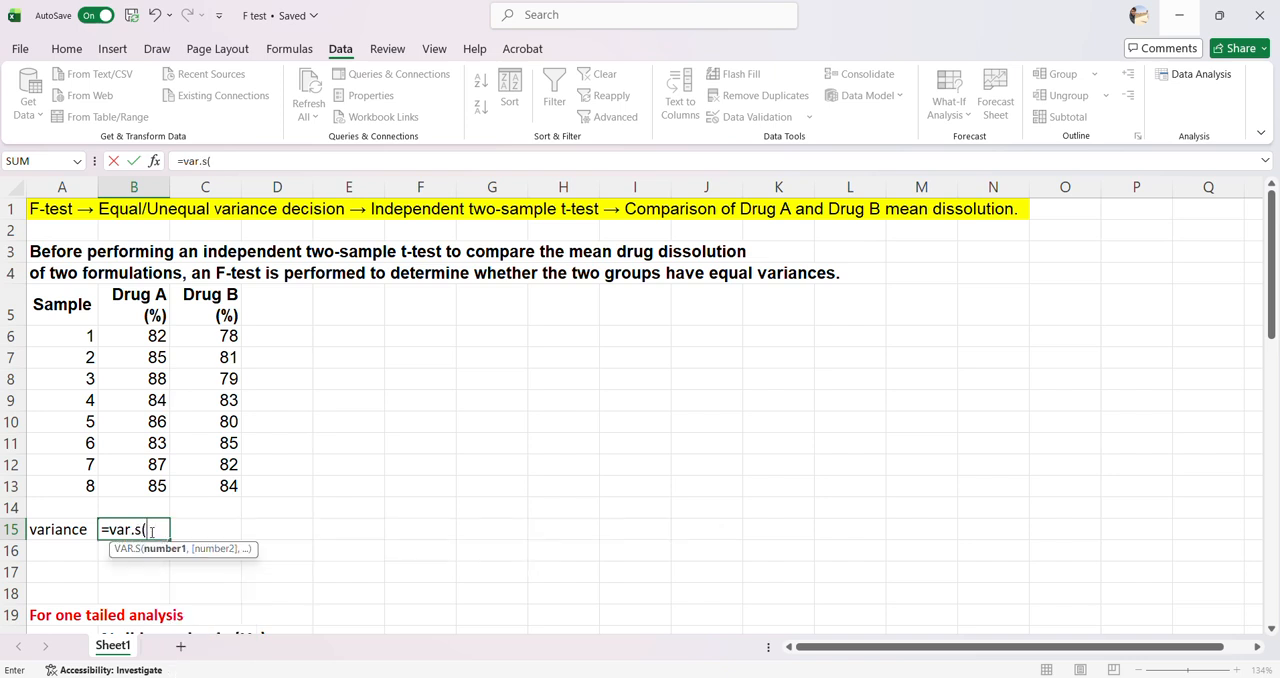
{"action": "left_click_drag", "start_coordinate": [134, 330], "coordinate": [171, 486]}
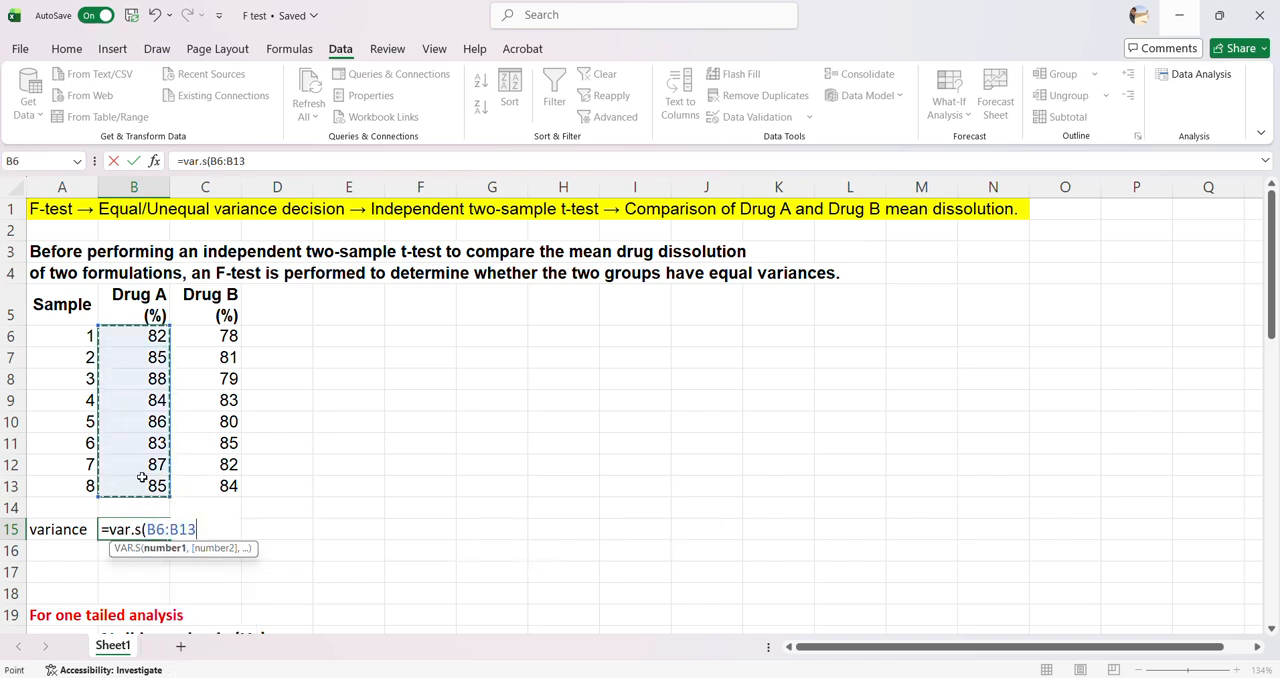
{"action": "key", "text": "Return"}
Calculate Drug B's sample variance in C15 using VAR.S over C6:C13
{"action": "left_click", "coordinate": [220, 527]}
{"action": "type", "text": "="}
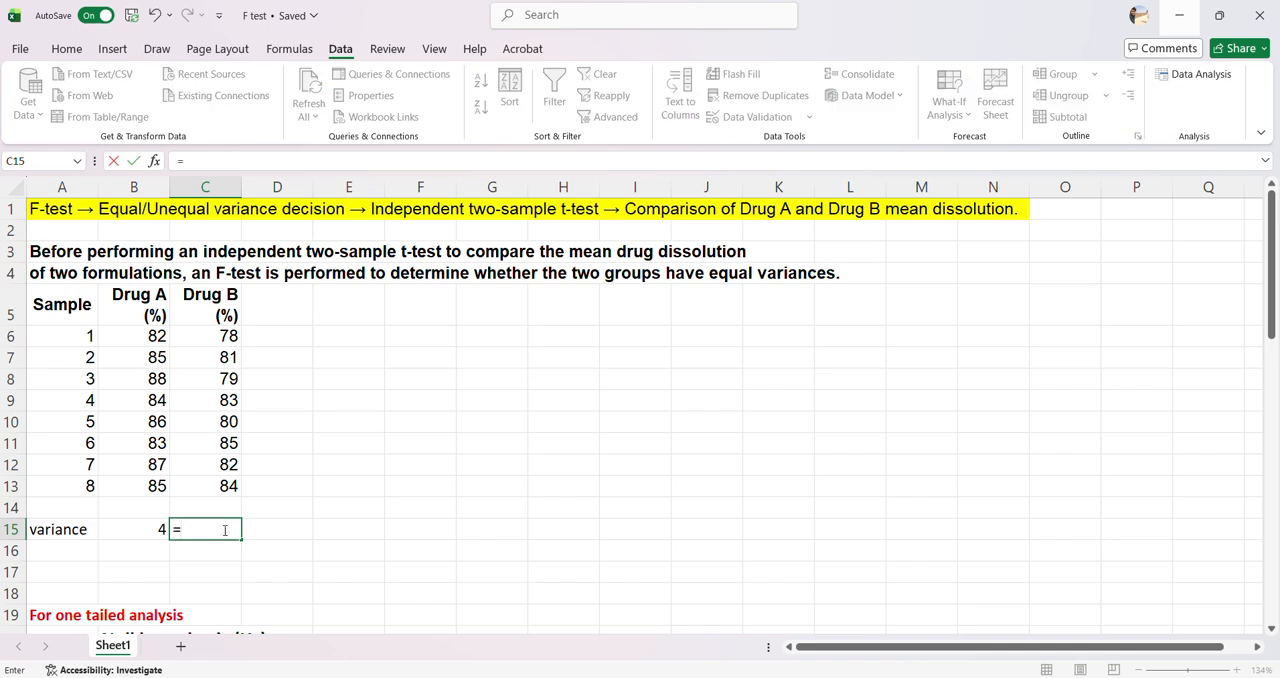
{"action": "type", "text": "var"}
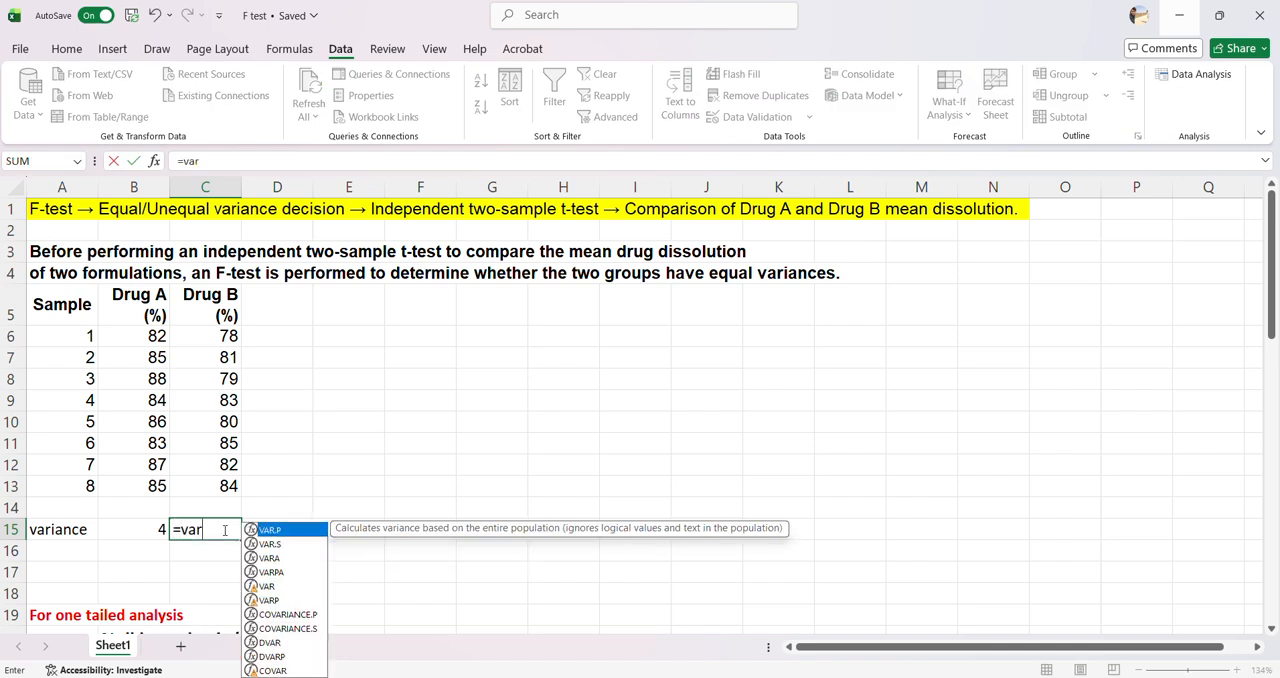
{"action": "type", "text": ".s("}
{"action": "left_click_drag", "start_coordinate": [208, 342], "coordinate": [241, 486]}
{"action": "key", "text": "Return"}
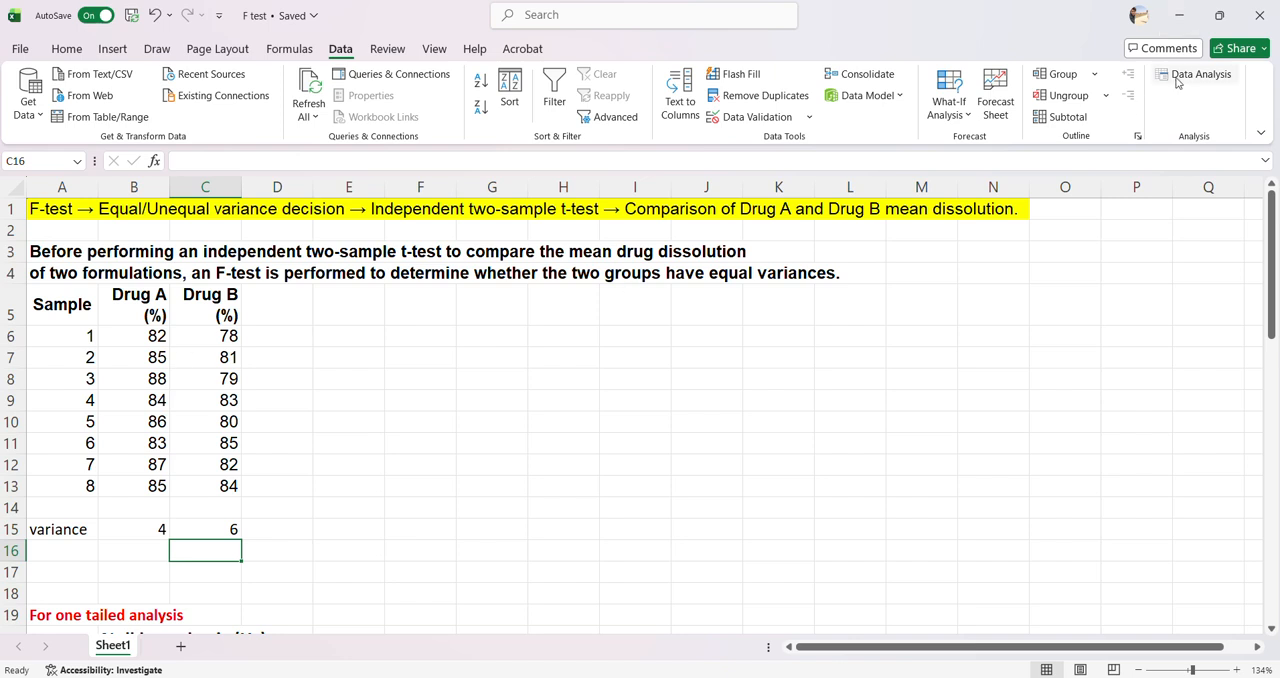
Run an F-Test Two-Sample for Variances on B5:B13 and C5:C13 with labels and alpha 0.05, outputting to a new worksheet
{"action": "left_click", "coordinate": [478, 376]}
{"action": "left_click", "coordinate": [1198, 76]}
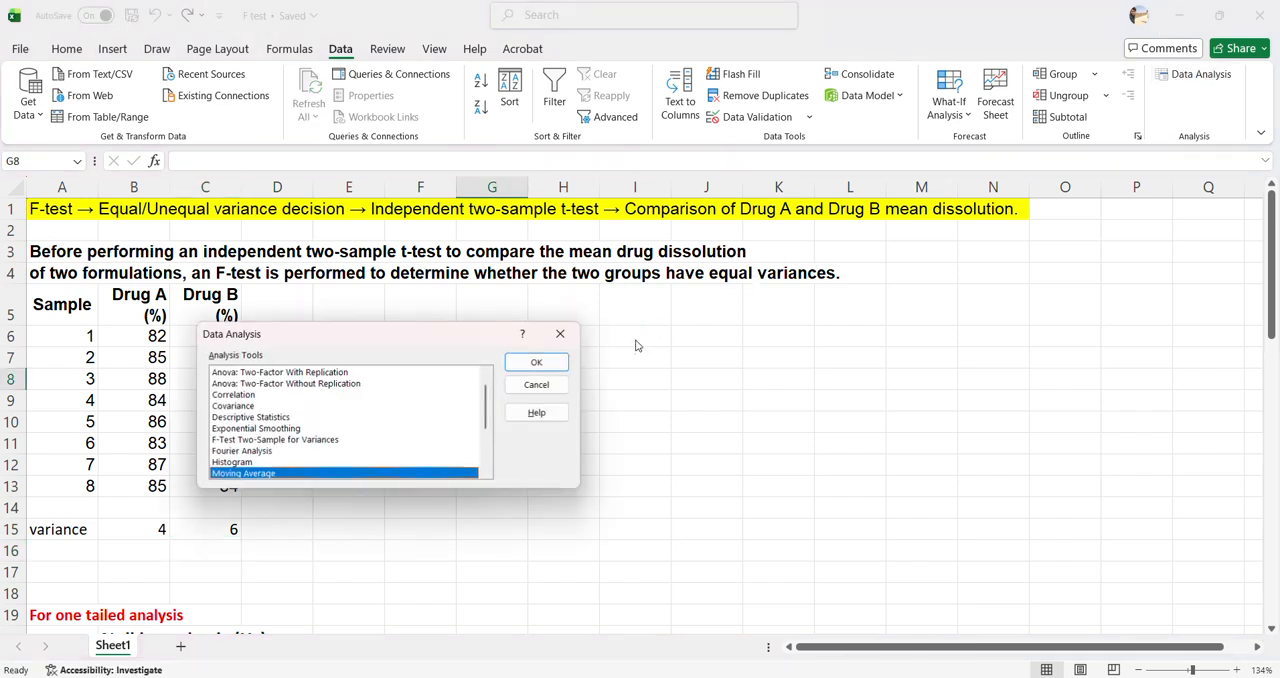
{"action": "left_click", "coordinate": [241, 441]}
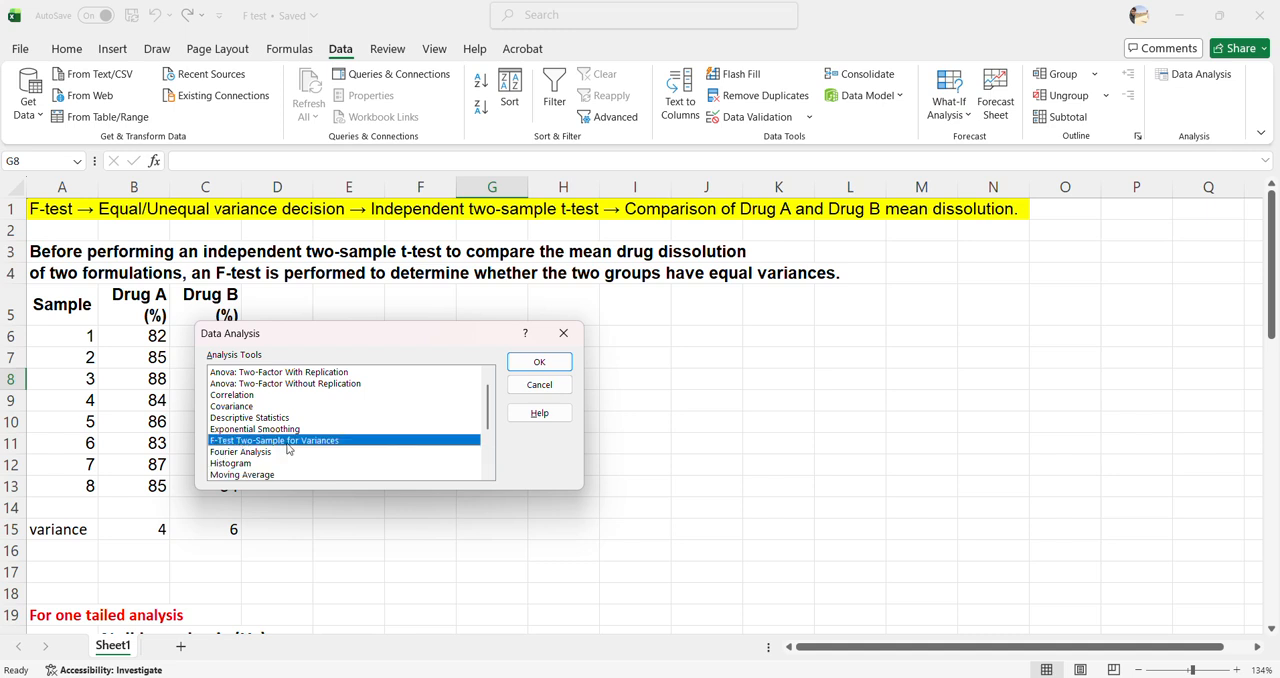
{"action": "left_click", "coordinate": [540, 363]}
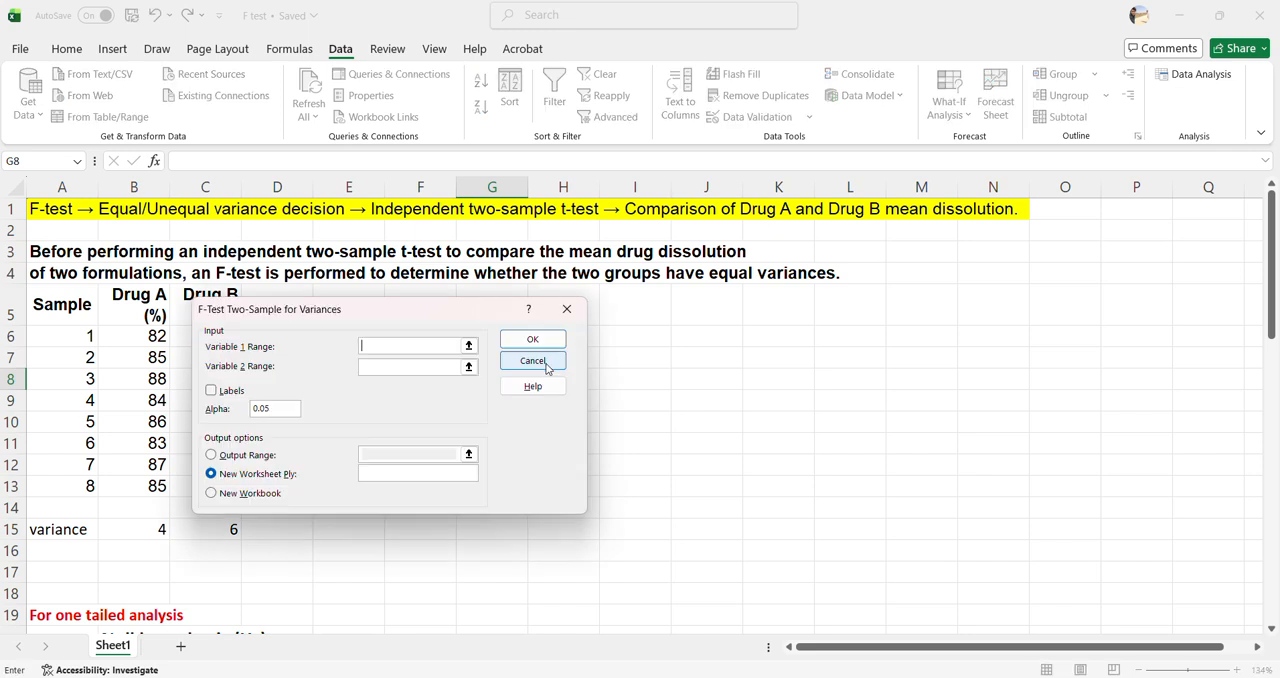
{"action": "left_click_drag", "start_coordinate": [366, 308], "coordinate": [581, 283]}
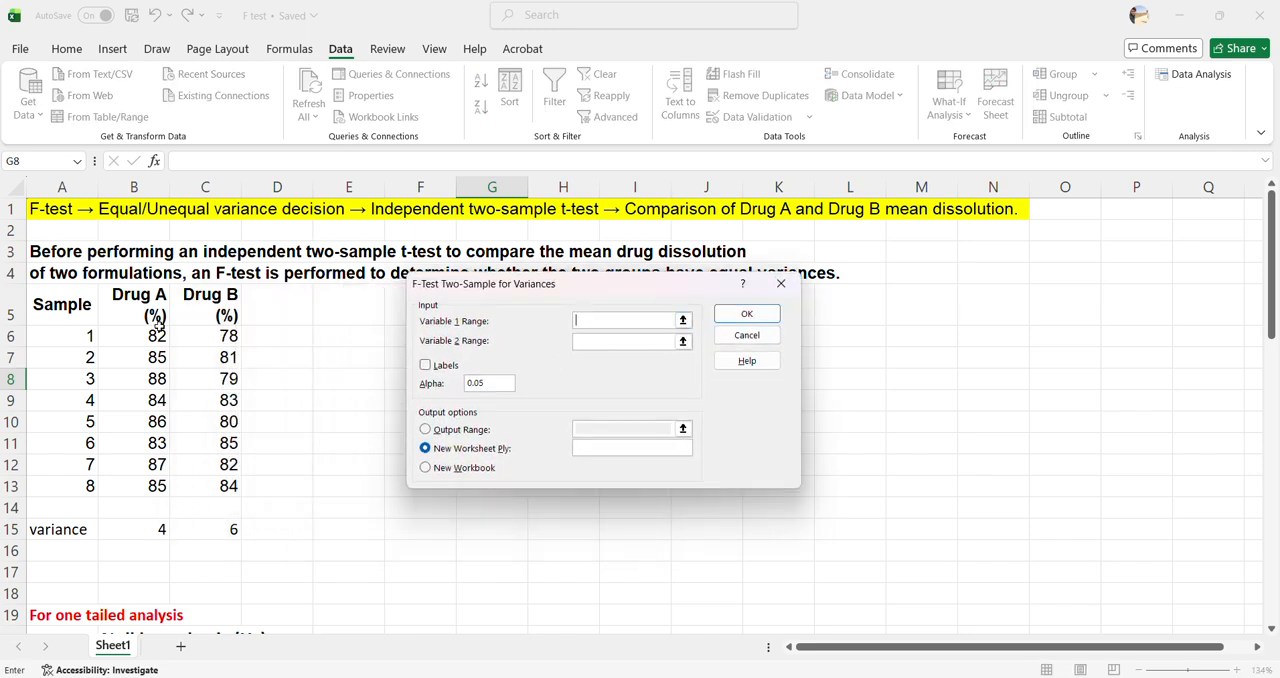
{"action": "left_click_drag", "start_coordinate": [147, 297], "coordinate": [164, 488]}
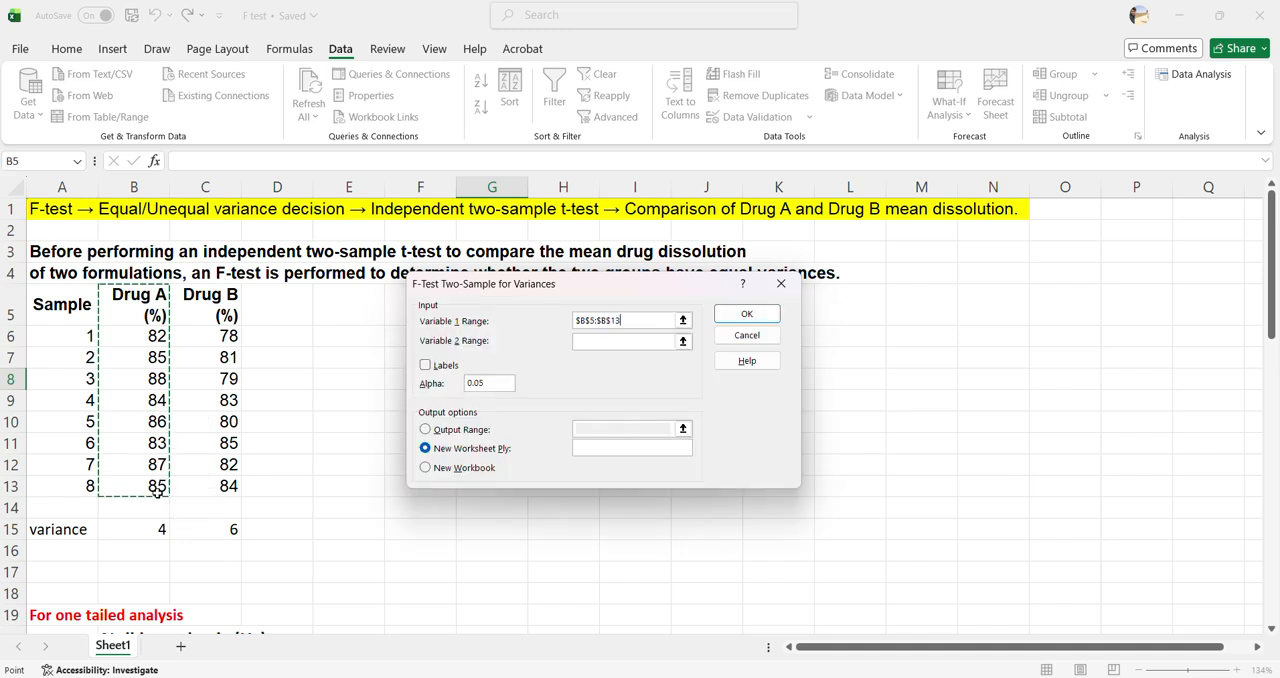
{"action": "left_click", "coordinate": [598, 342]}
{"action": "left_click_drag", "start_coordinate": [214, 294], "coordinate": [228, 487]}
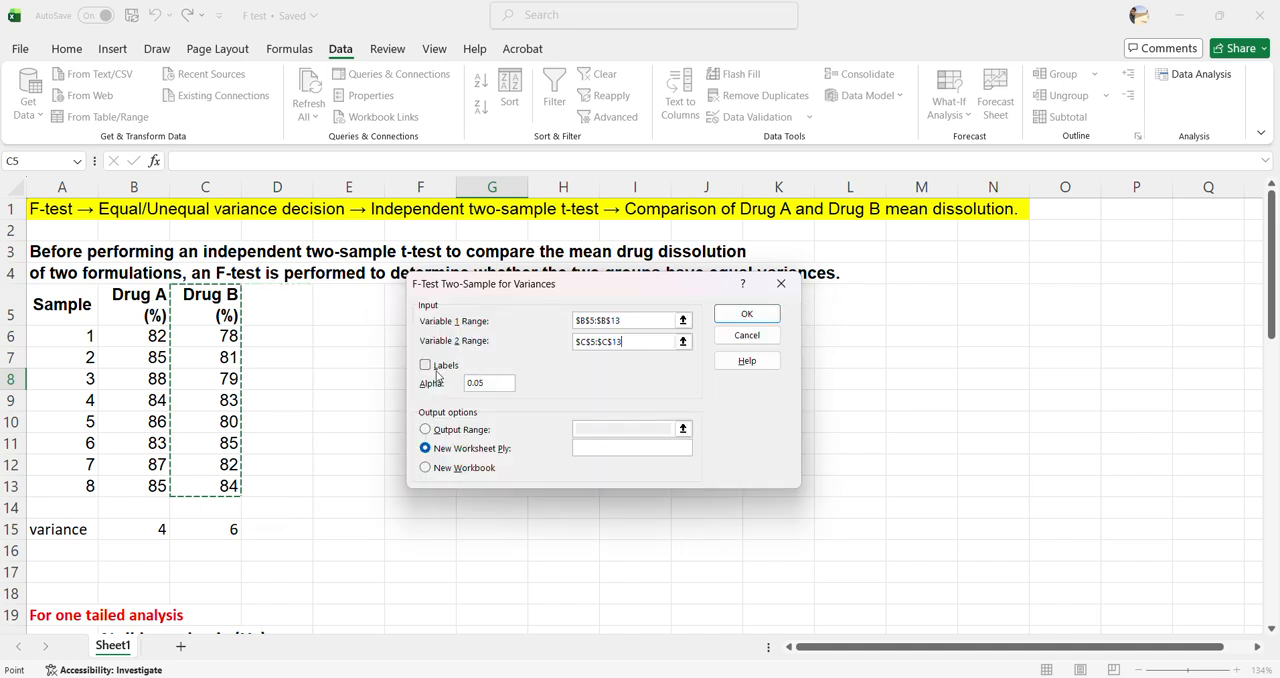
{"action": "left_click", "coordinate": [426, 366]}
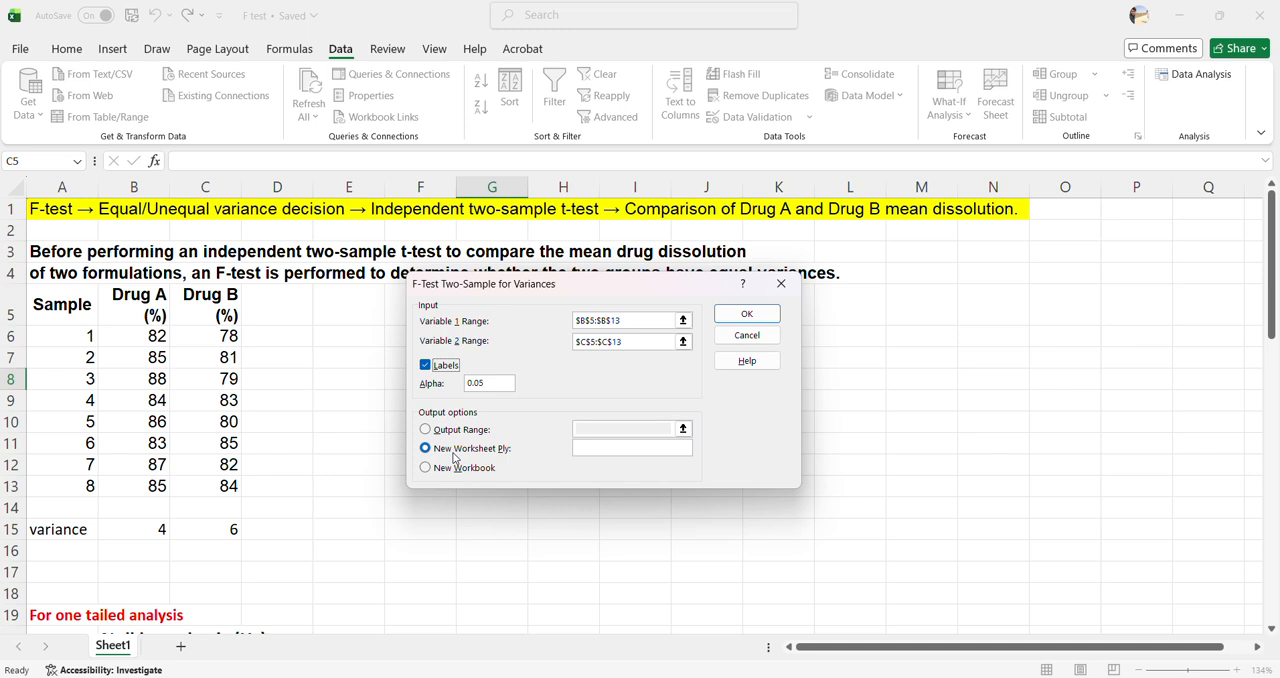
{"action": "left_click", "coordinate": [747, 314]}
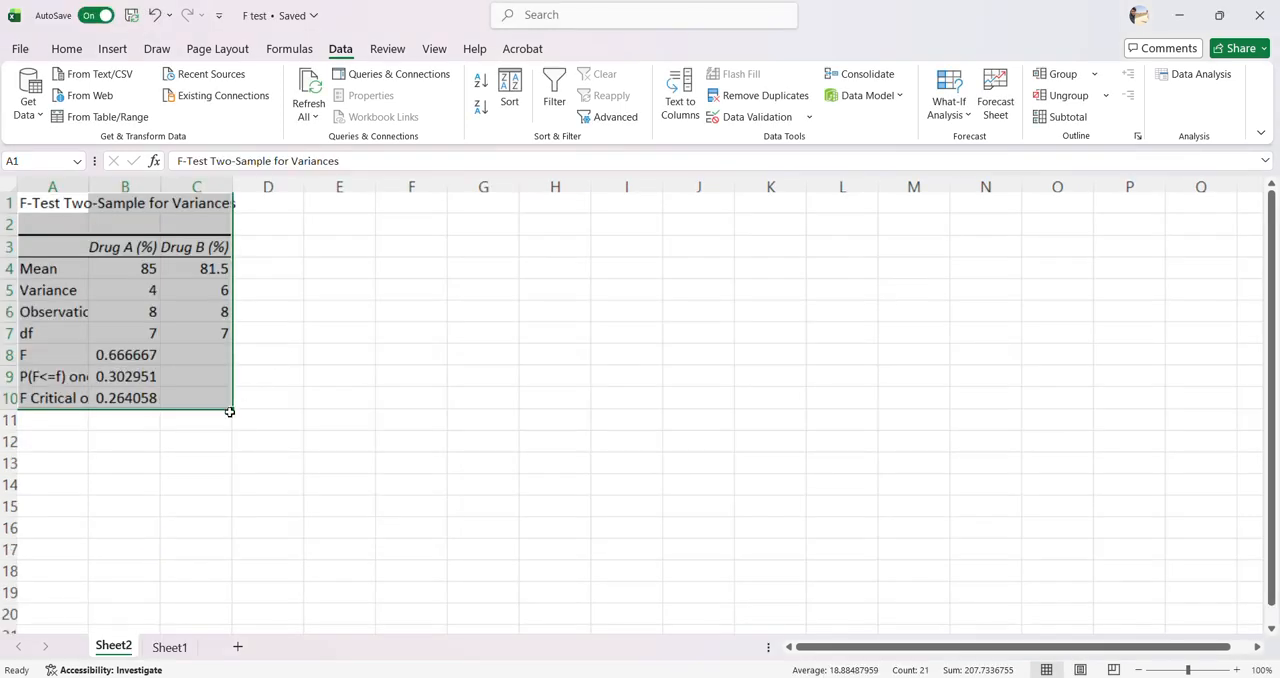
Review the F-test output table and check it against the sample data on Sheet1
{"action": "left_click", "coordinate": [335, 330]}
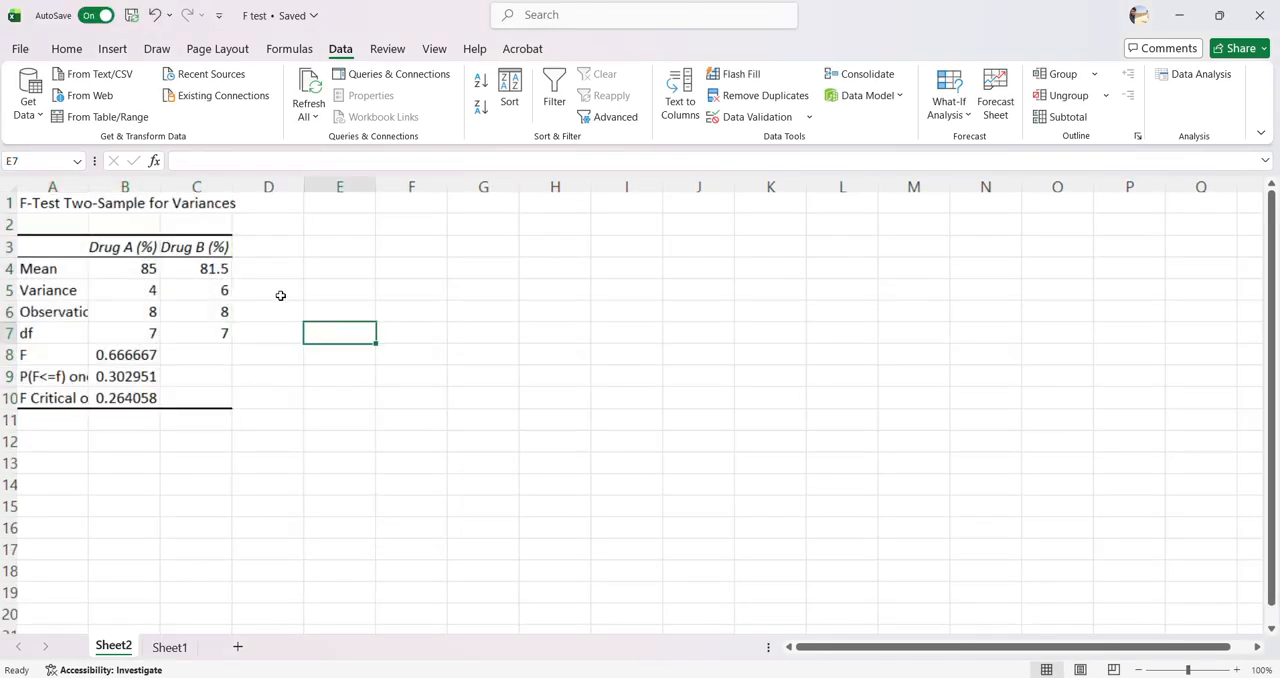
{"action": "left_click", "coordinate": [36, 209]}
{"action": "double_click", "coordinate": [60, 204]}
{"action": "left_click", "coordinate": [408, 245]}
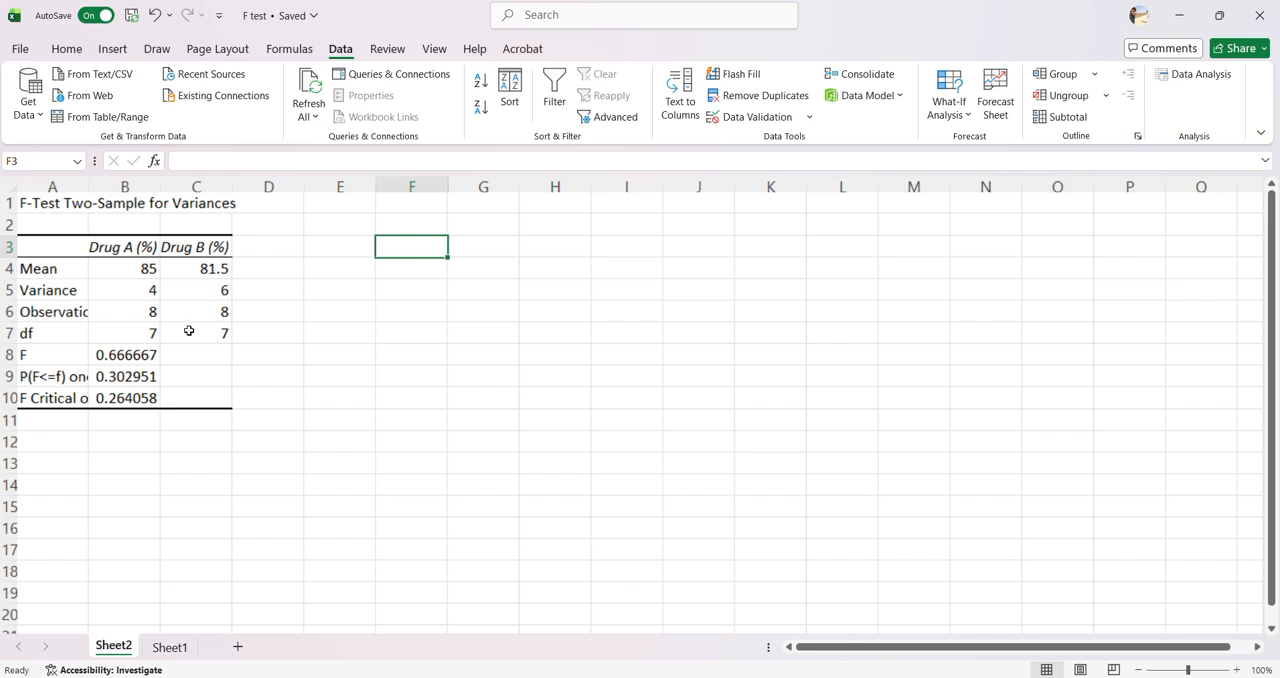
{"action": "left_click", "coordinate": [180, 647]}
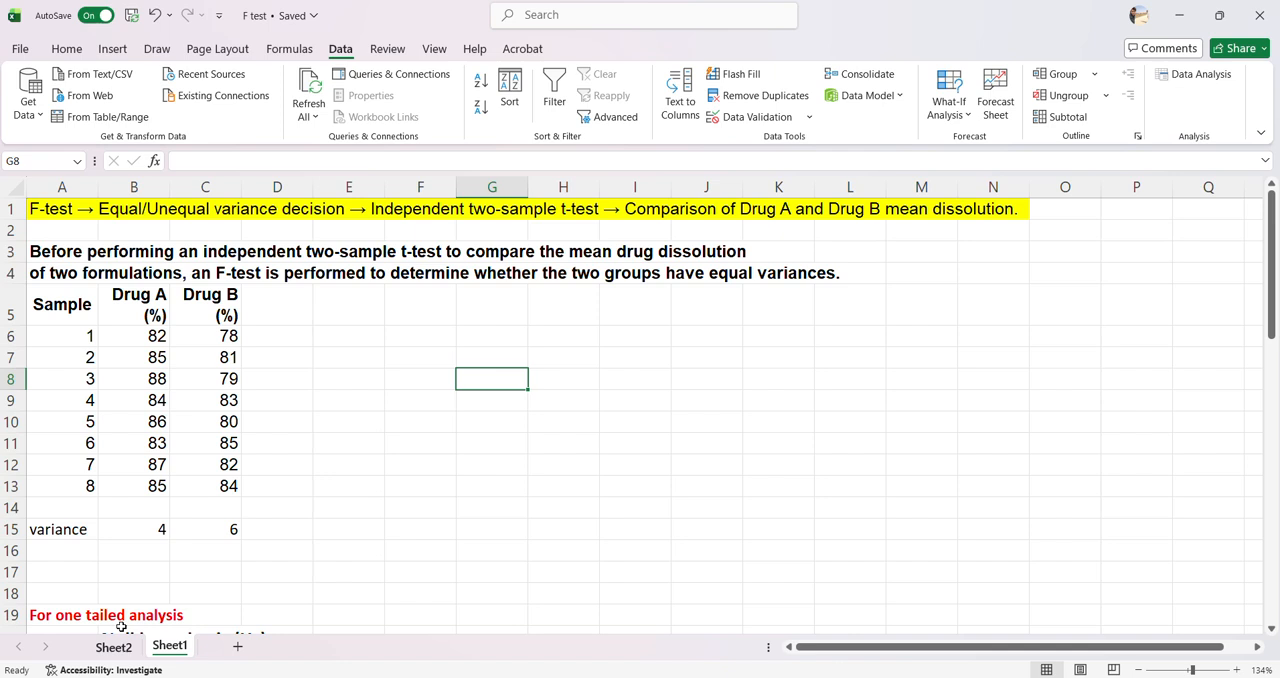
{"action": "left_click", "coordinate": [85, 487]}
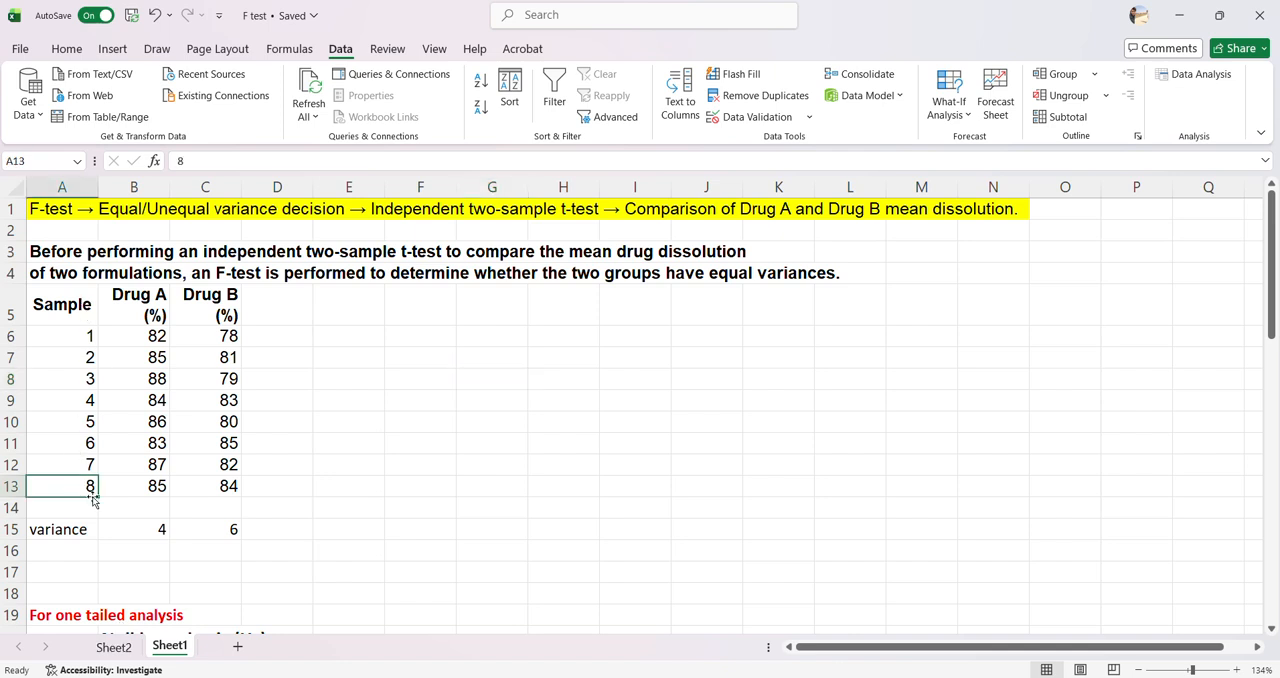
{"action": "left_click", "coordinate": [113, 647]}
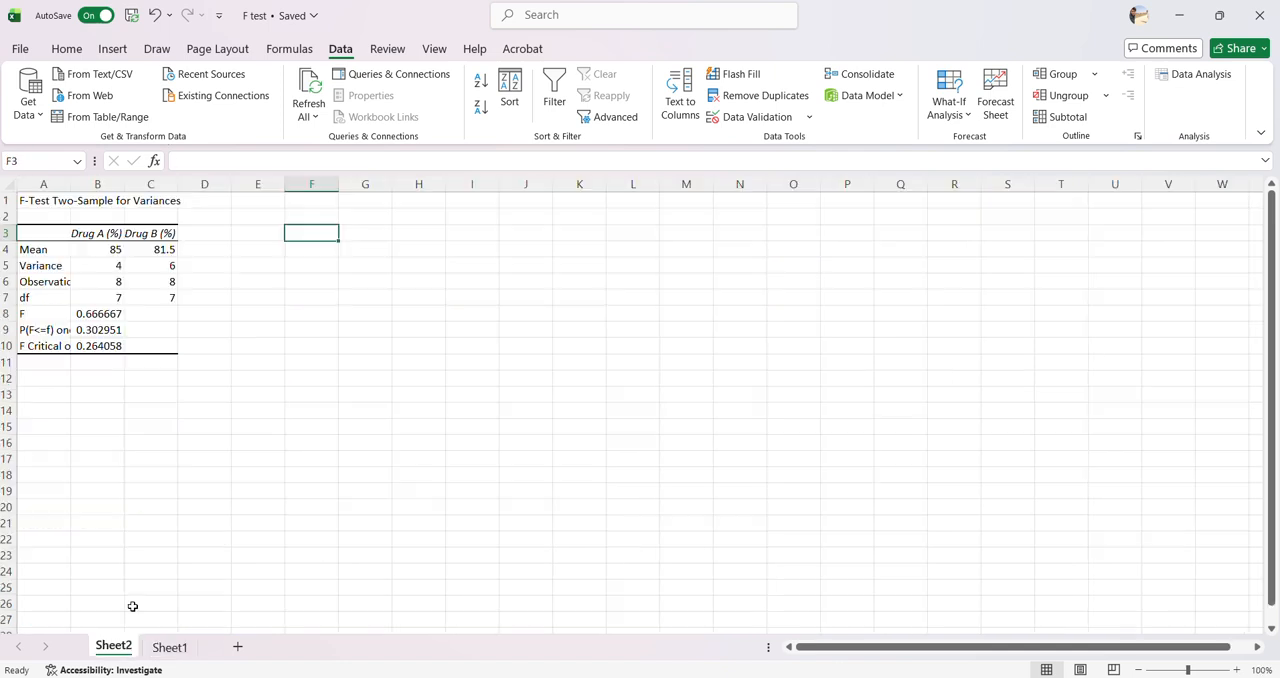
Annotate the df row with "n-1" in red in cell D7 and fit column A to its labels
{"action": "left_click", "coordinate": [220, 298]}
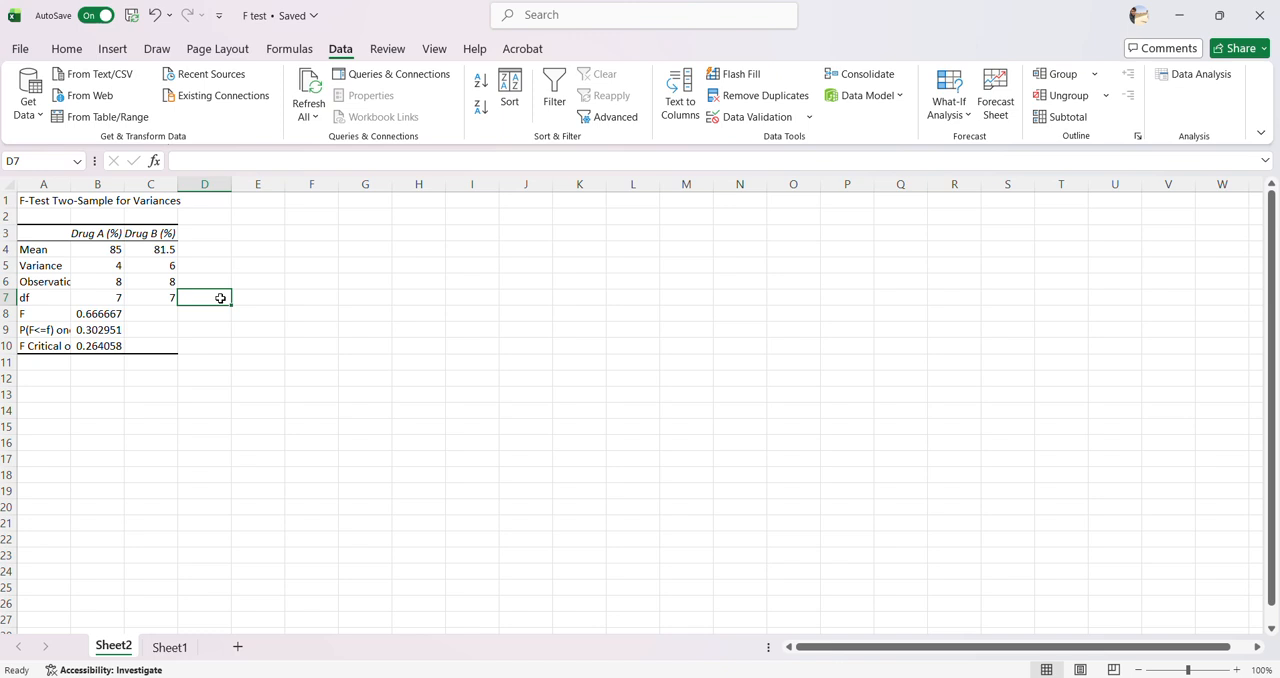
{"action": "type", "text": "n-1"}
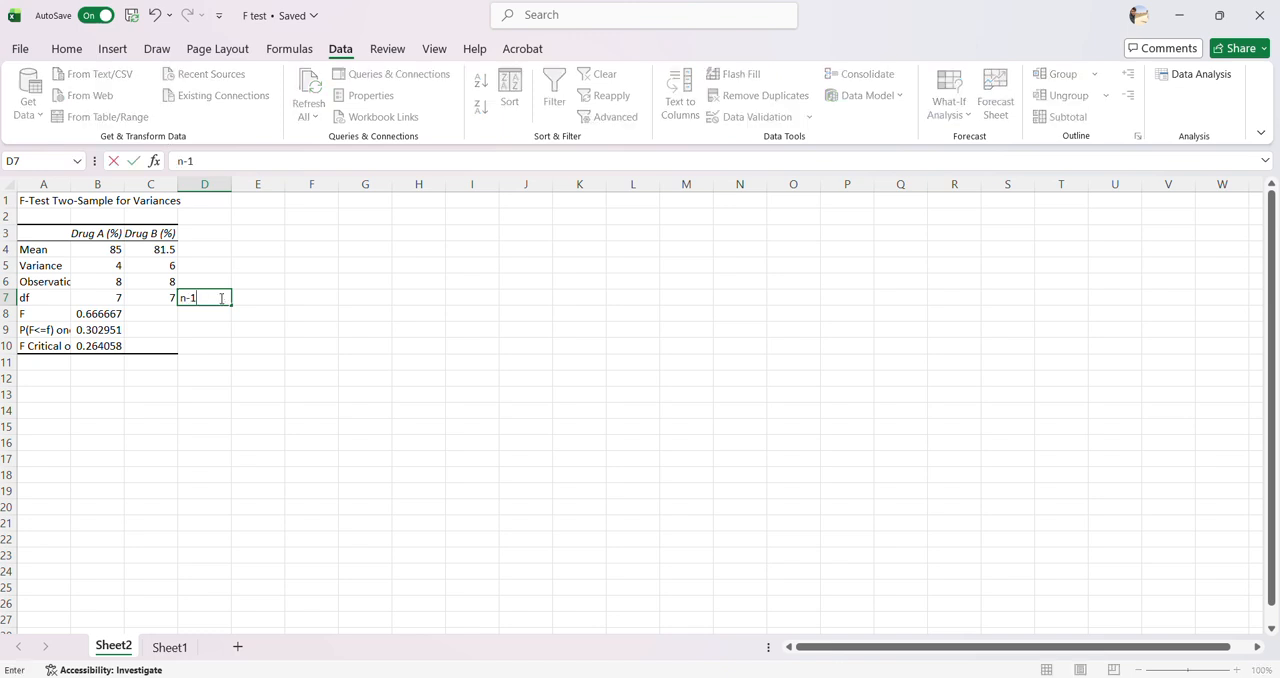
{"action": "left_click_drag", "start_coordinate": [206, 303], "coordinate": [178, 298]}
{"action": "left_click", "coordinate": [66, 50]}
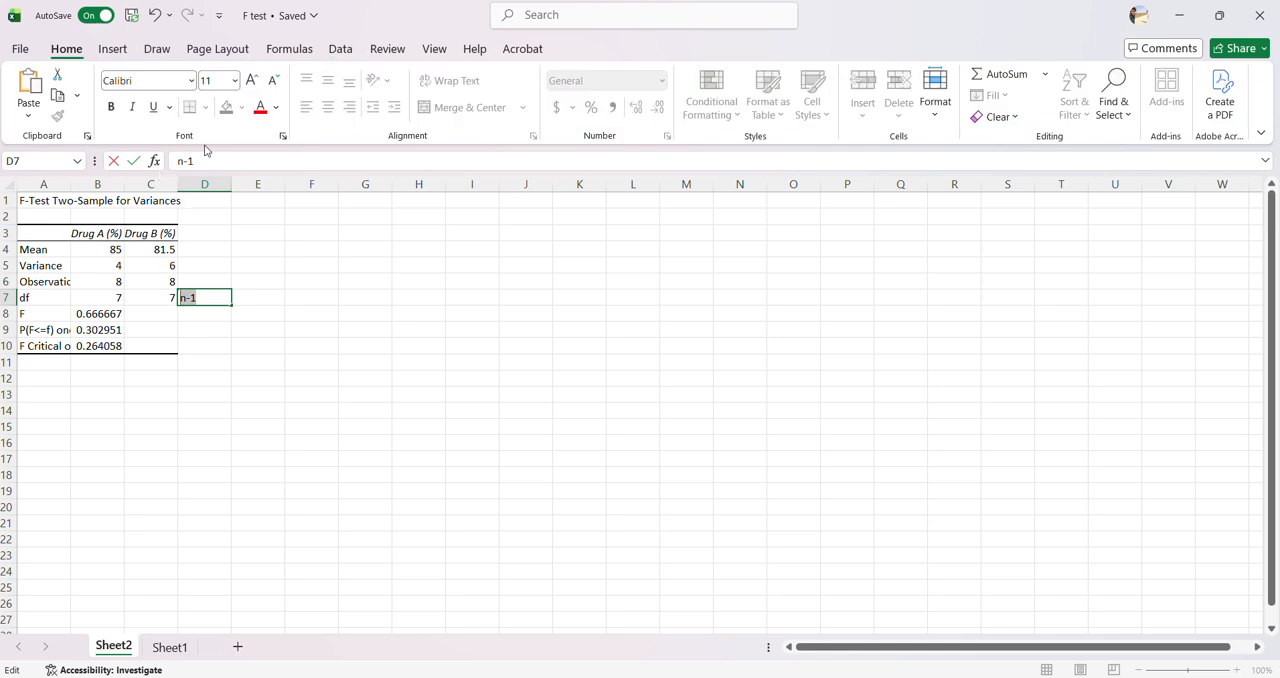
{"action": "left_click", "coordinate": [260, 107]}
{"action": "left_click", "coordinate": [210, 346]}
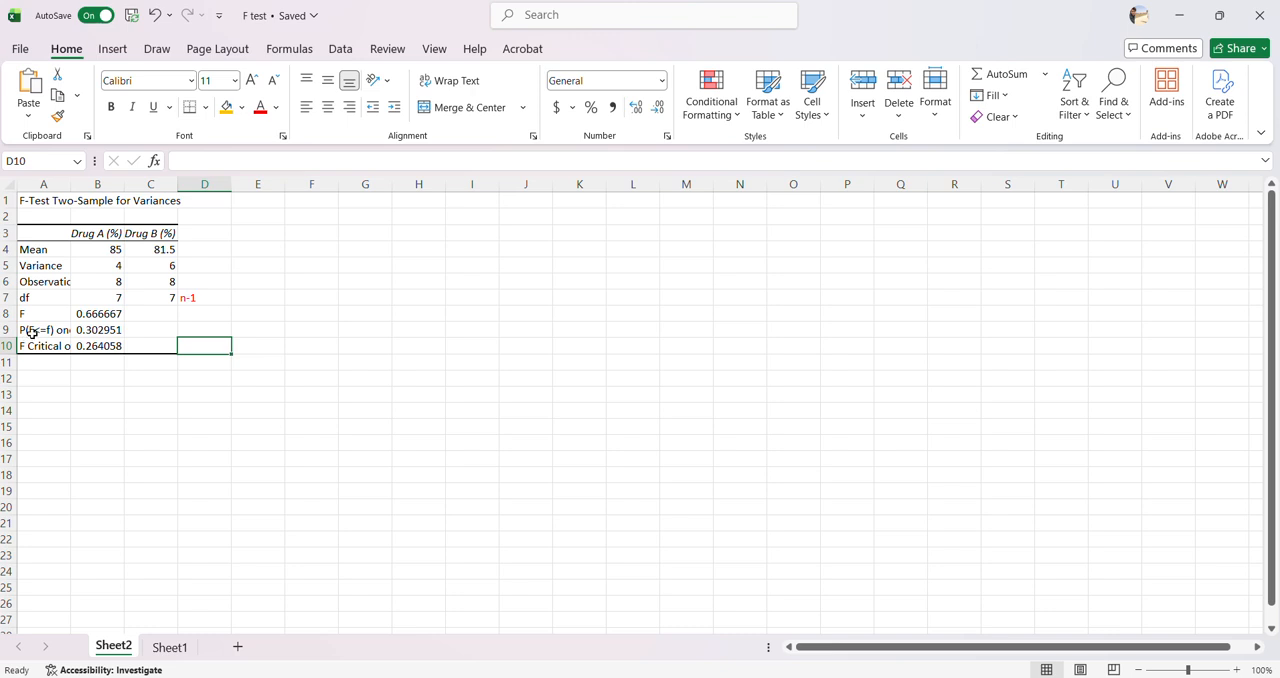
{"action": "double_click", "coordinate": [71, 184]}
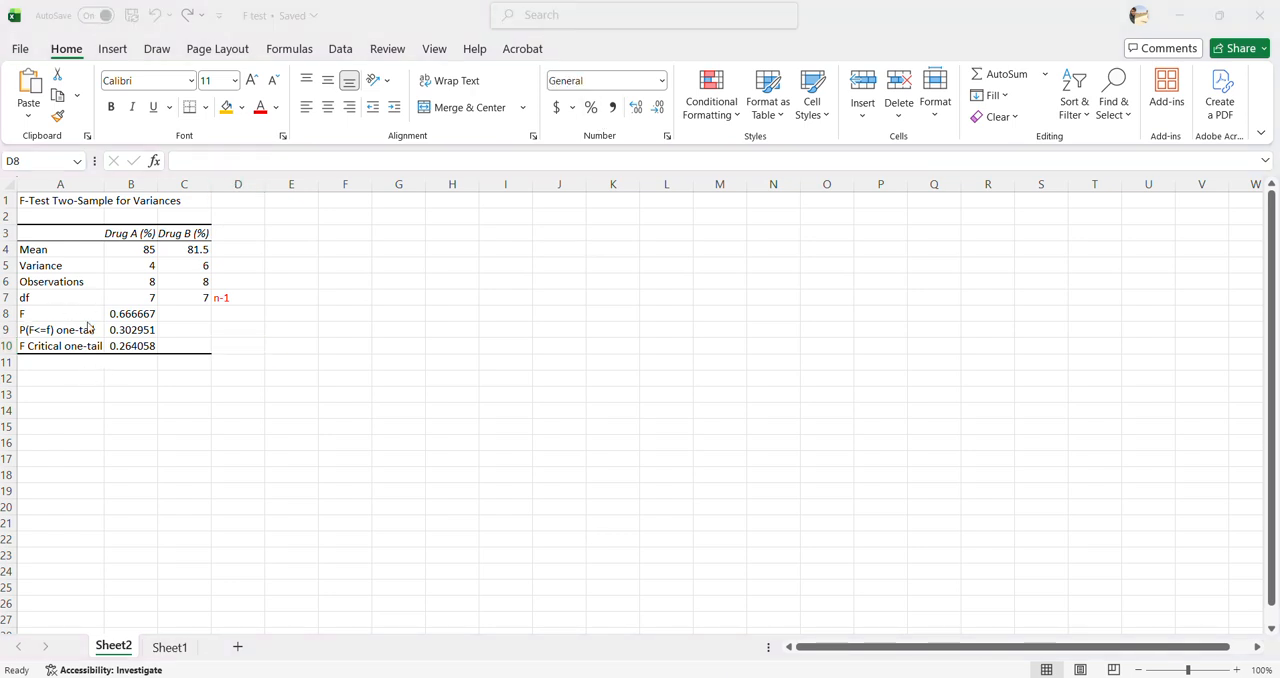
Calculate the F ratio in D8 as Drug A's variance divided by Drug B's (=B5/C5) and colour it red
{"action": "double_click", "coordinate": [229, 313]}
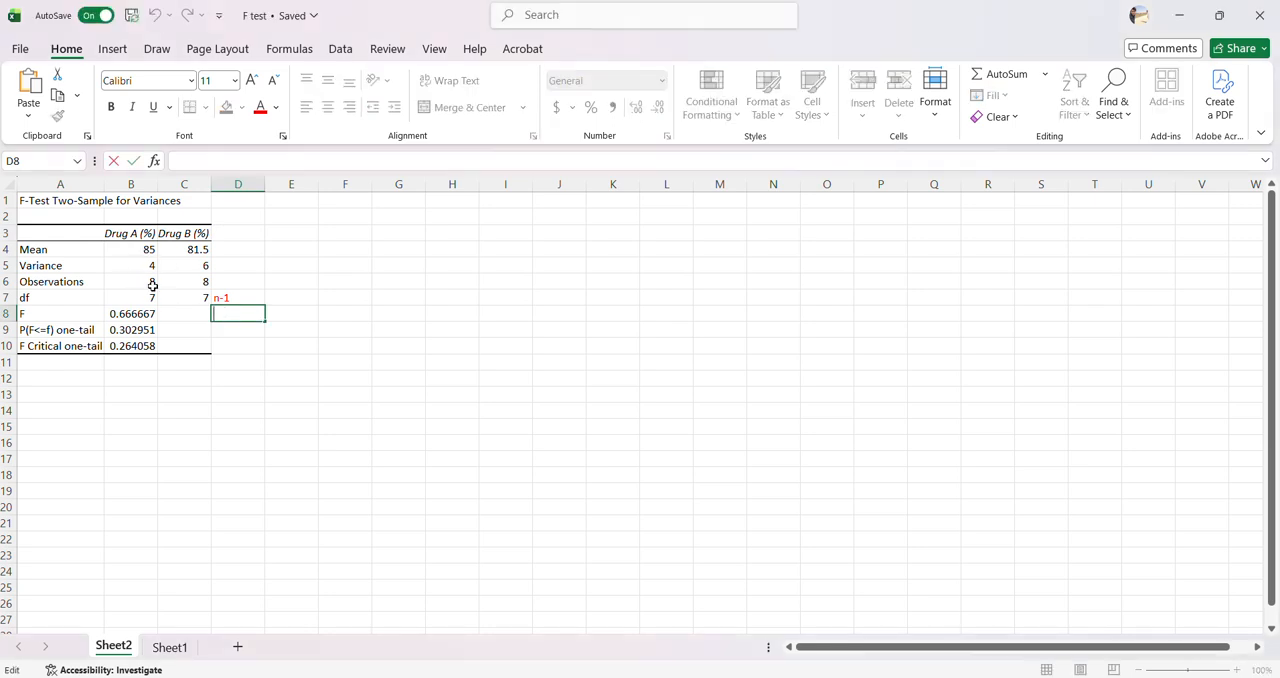
{"action": "type", "text": "="}
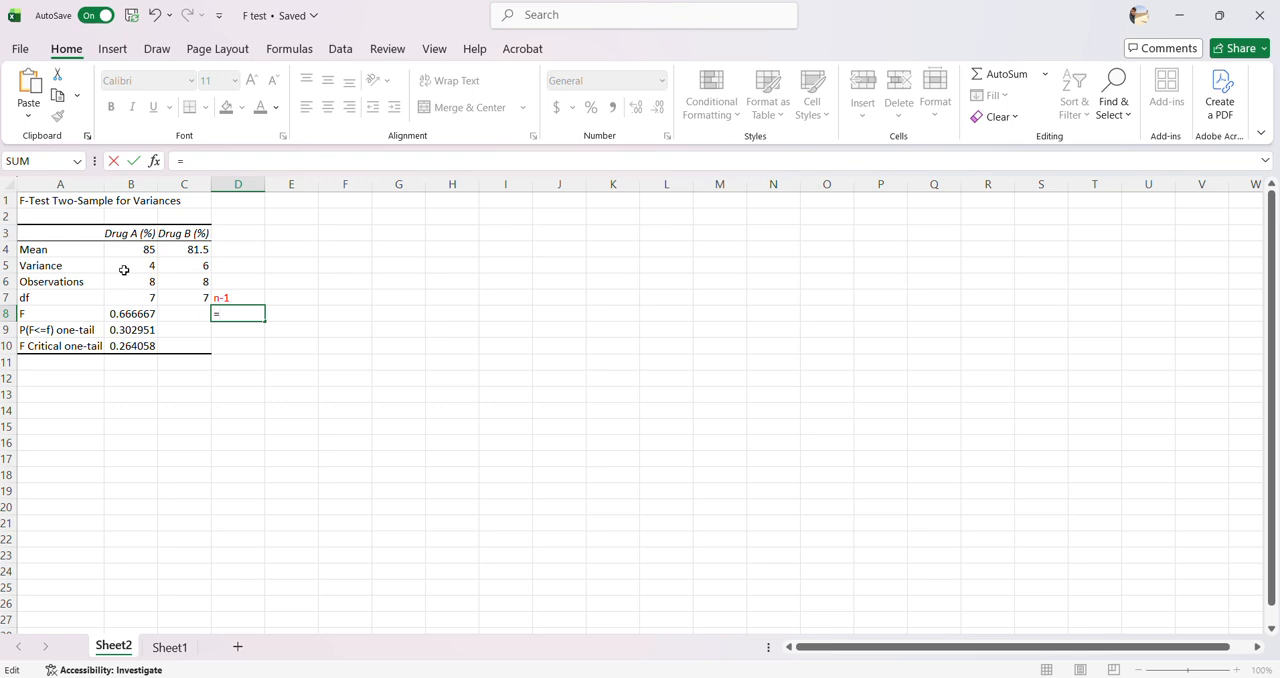
{"action": "left_click", "coordinate": [126, 266]}
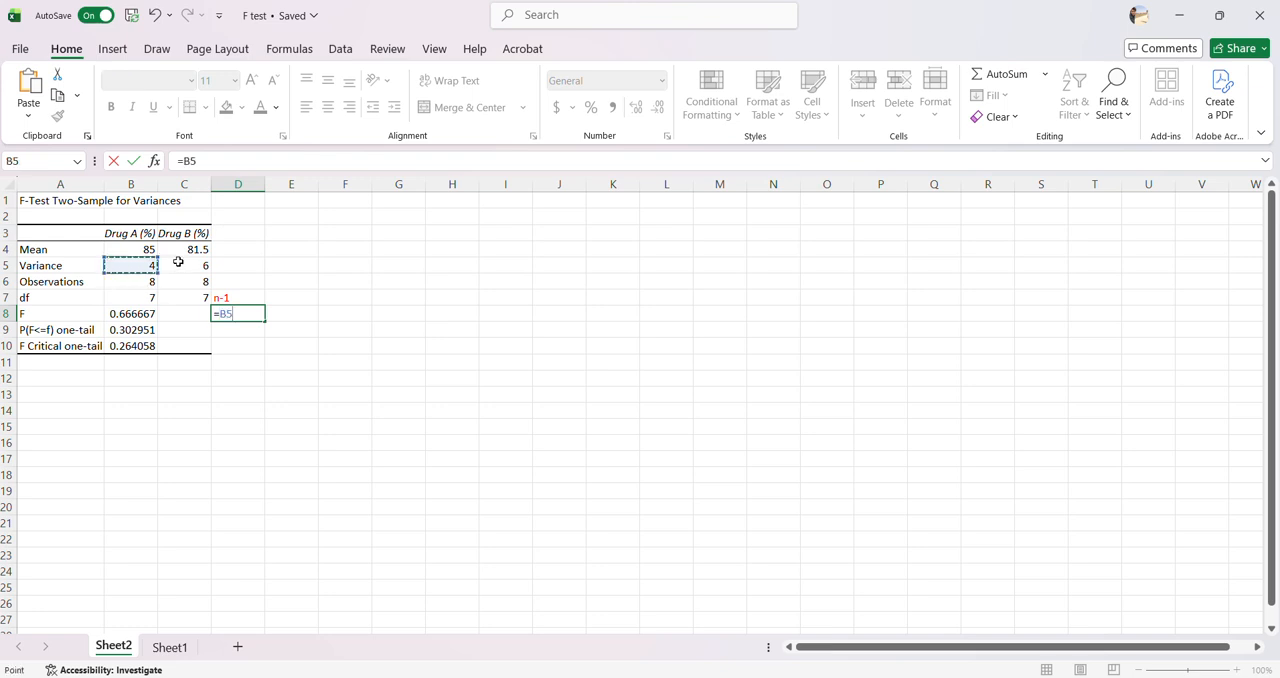
{"action": "type", "text": "/"}
{"action": "left_click", "coordinate": [178, 262]}
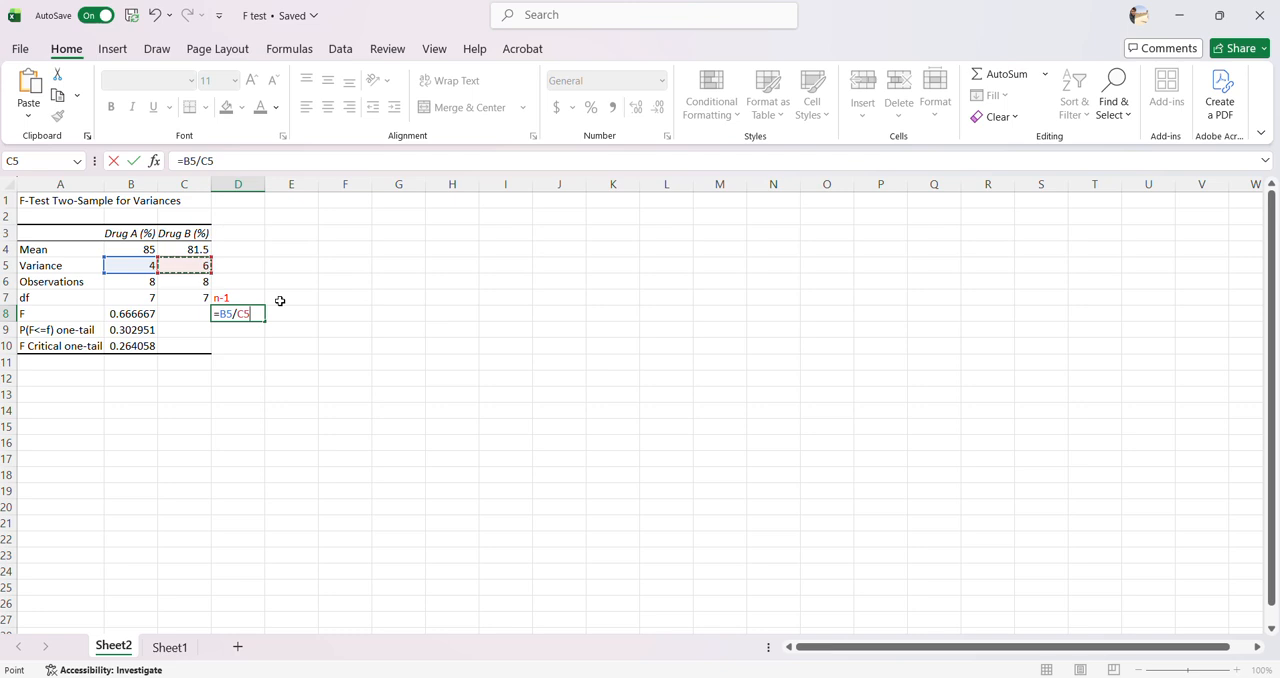
{"action": "key", "text": "Return"}
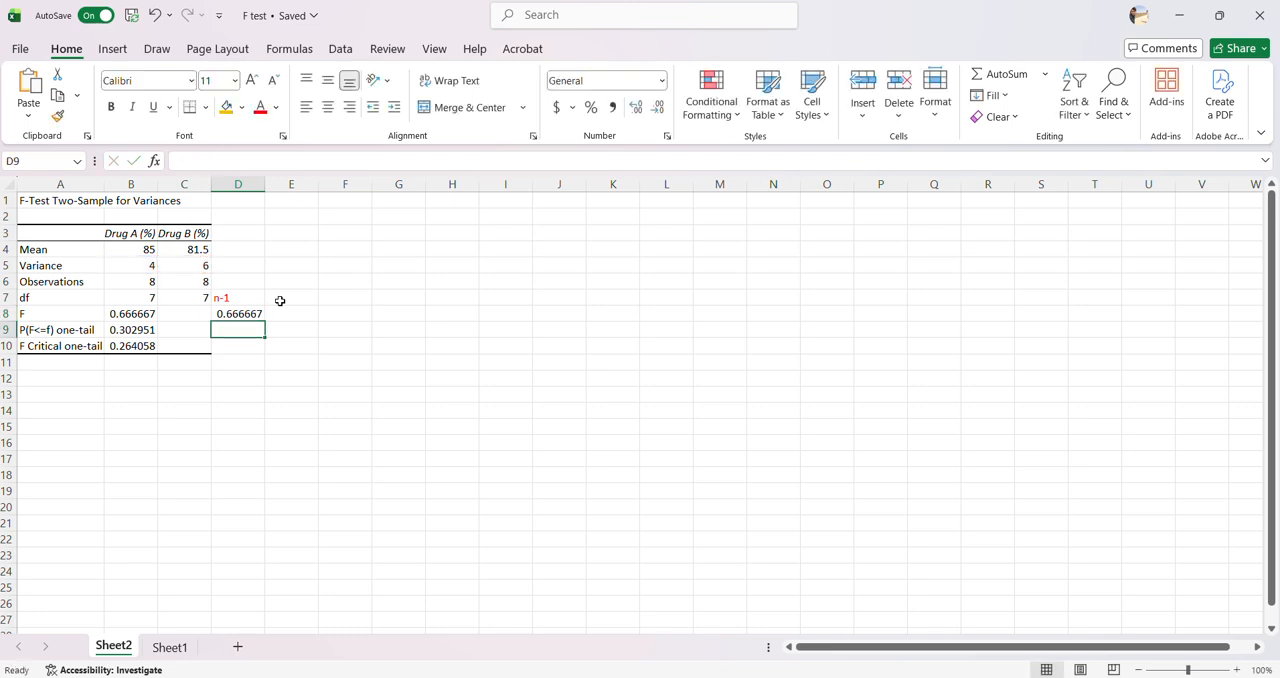
{"action": "left_click", "coordinate": [245, 313]}
{"action": "left_click", "coordinate": [260, 108]}
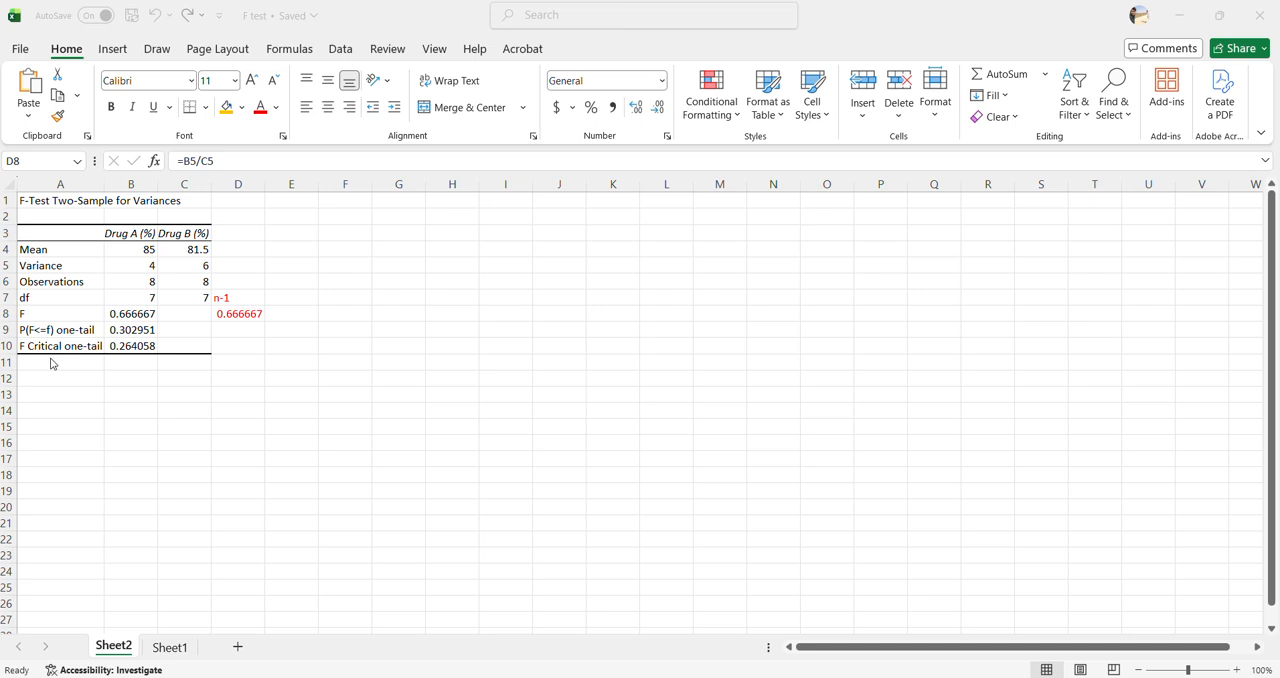
Make the one-tail P value in B9 bold
{"action": "left_click", "coordinate": [127, 347]}
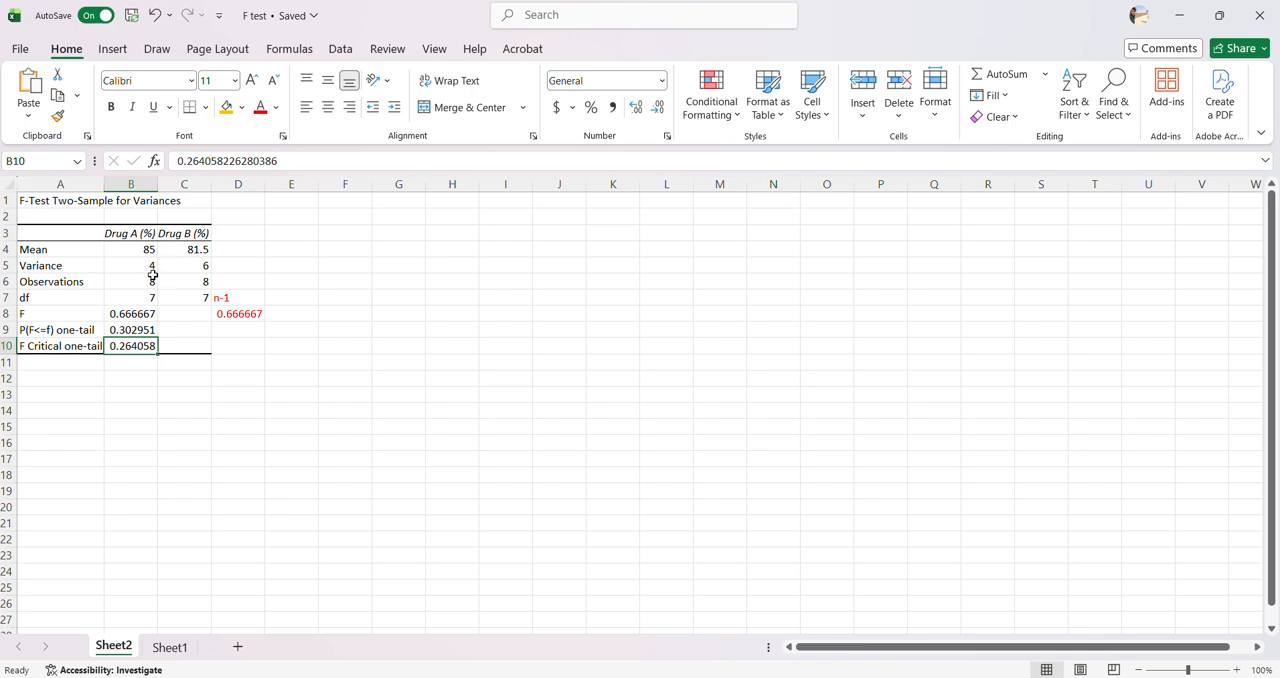
{"action": "left_click", "coordinate": [545, 27]}
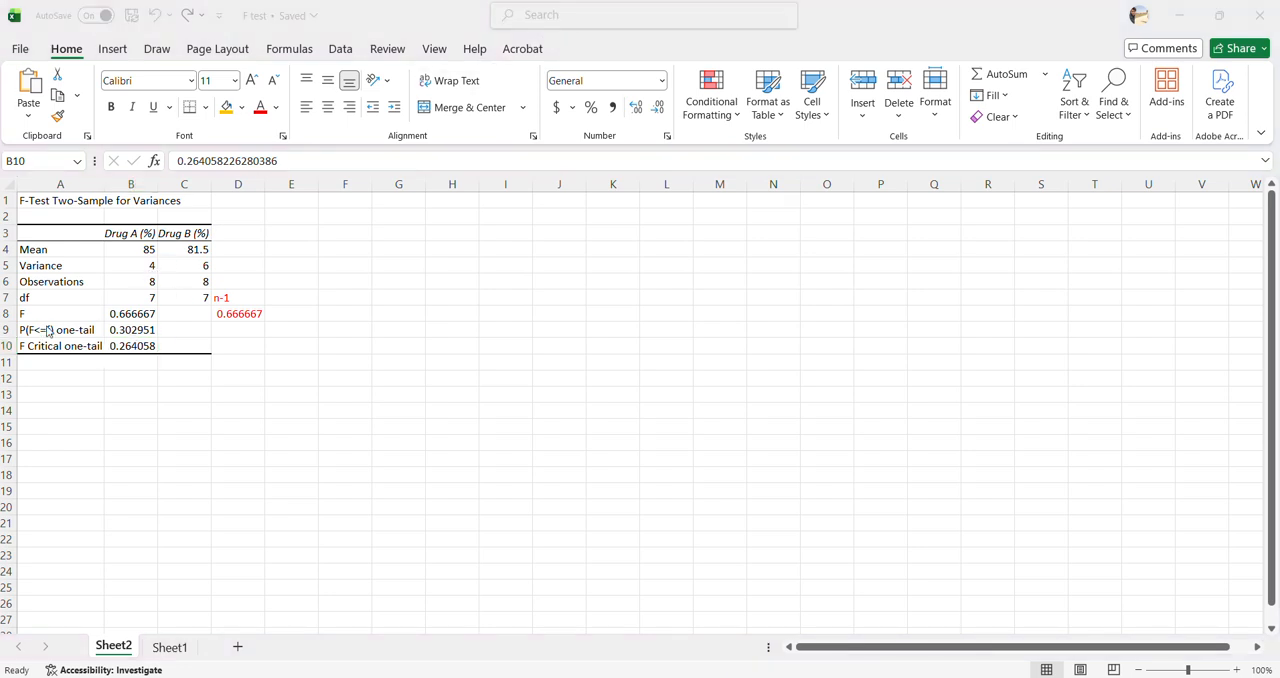
{"action": "left_click", "coordinate": [129, 328]}
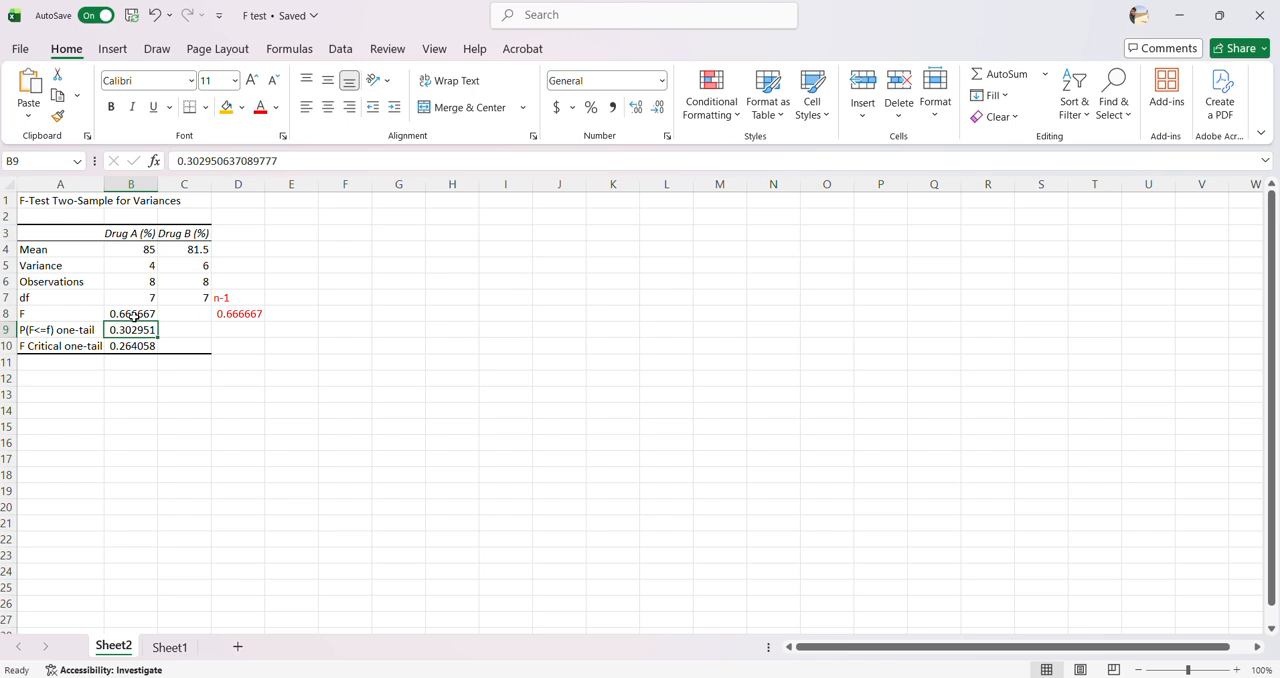
{"action": "left_click", "coordinate": [110, 107]}
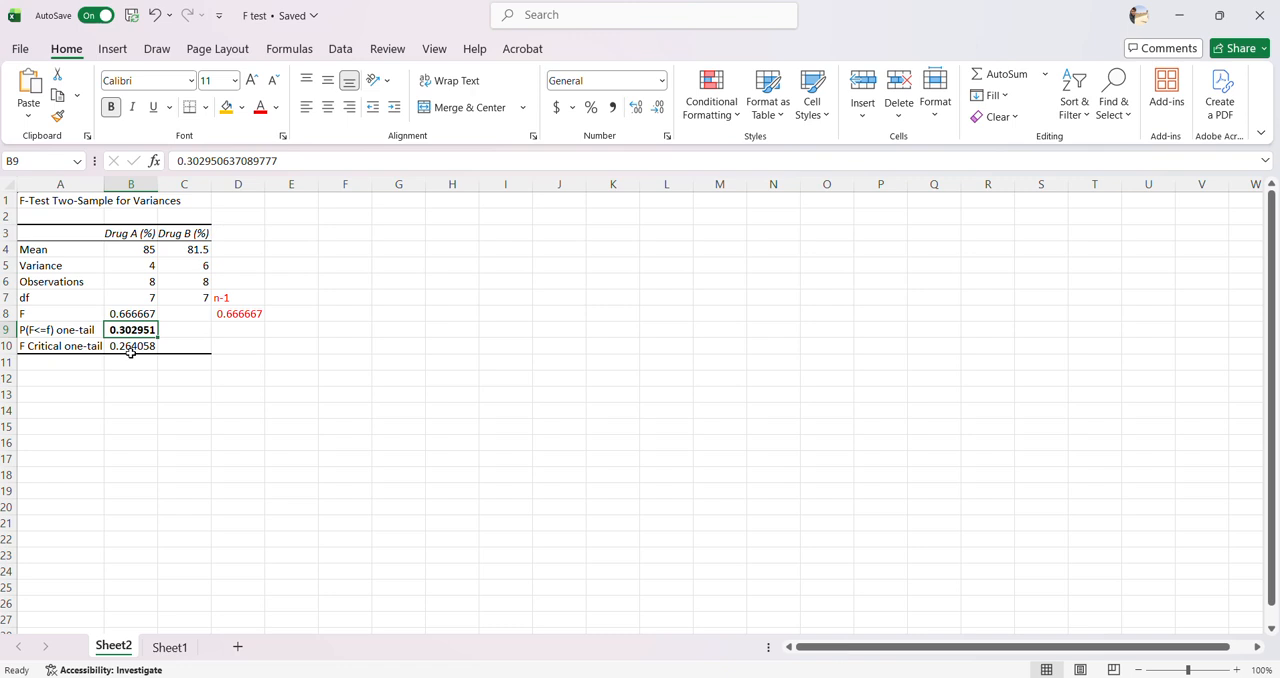
Review the one-tailed null hypothesis on Sheet1 and shift its H₀ equation picture slightly away from the text
{"action": "left_click", "coordinate": [170, 648]}
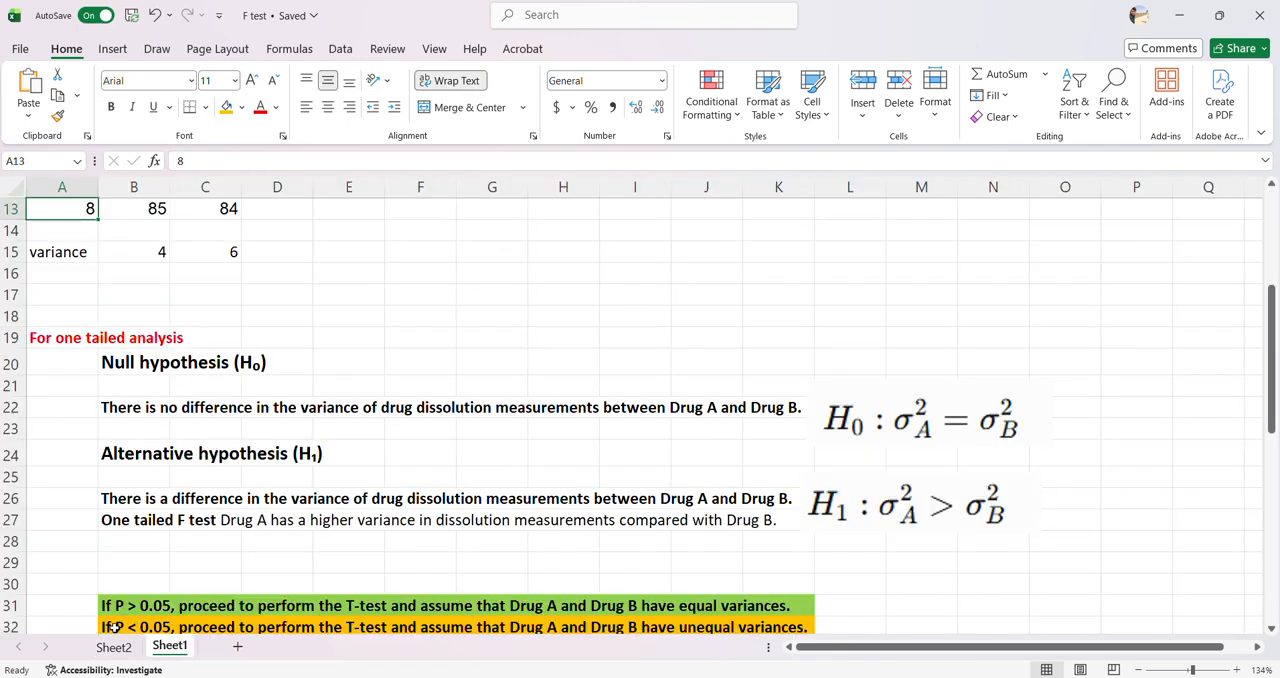
{"action": "left_click_drag", "start_coordinate": [1270, 374], "coordinate": [1270, 398]}
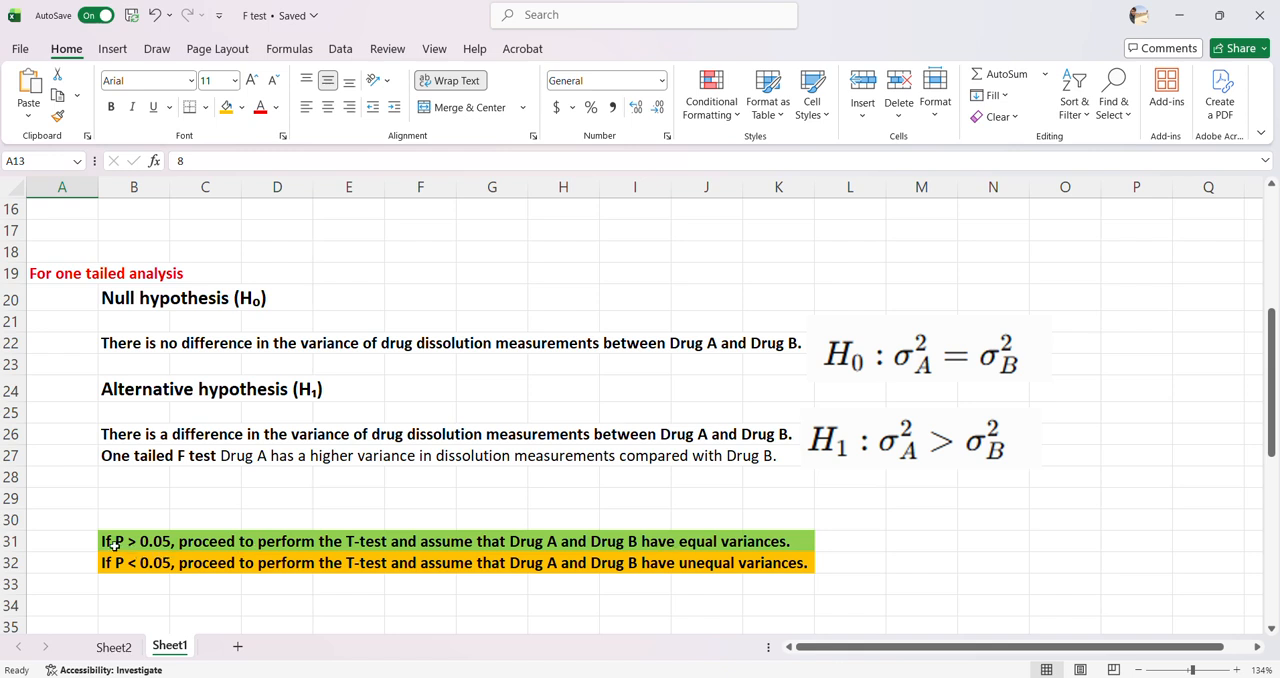
{"action": "left_click", "coordinate": [104, 298]}
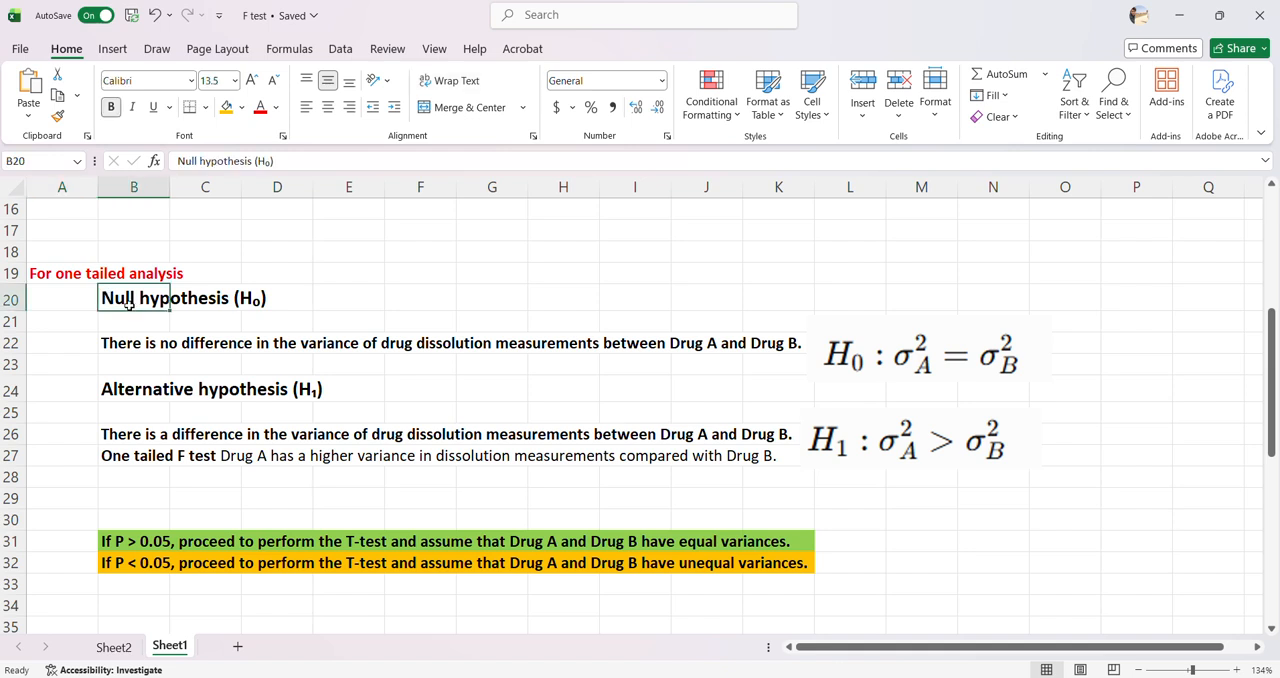
{"action": "left_click_drag", "start_coordinate": [120, 341], "coordinate": [755, 349]}
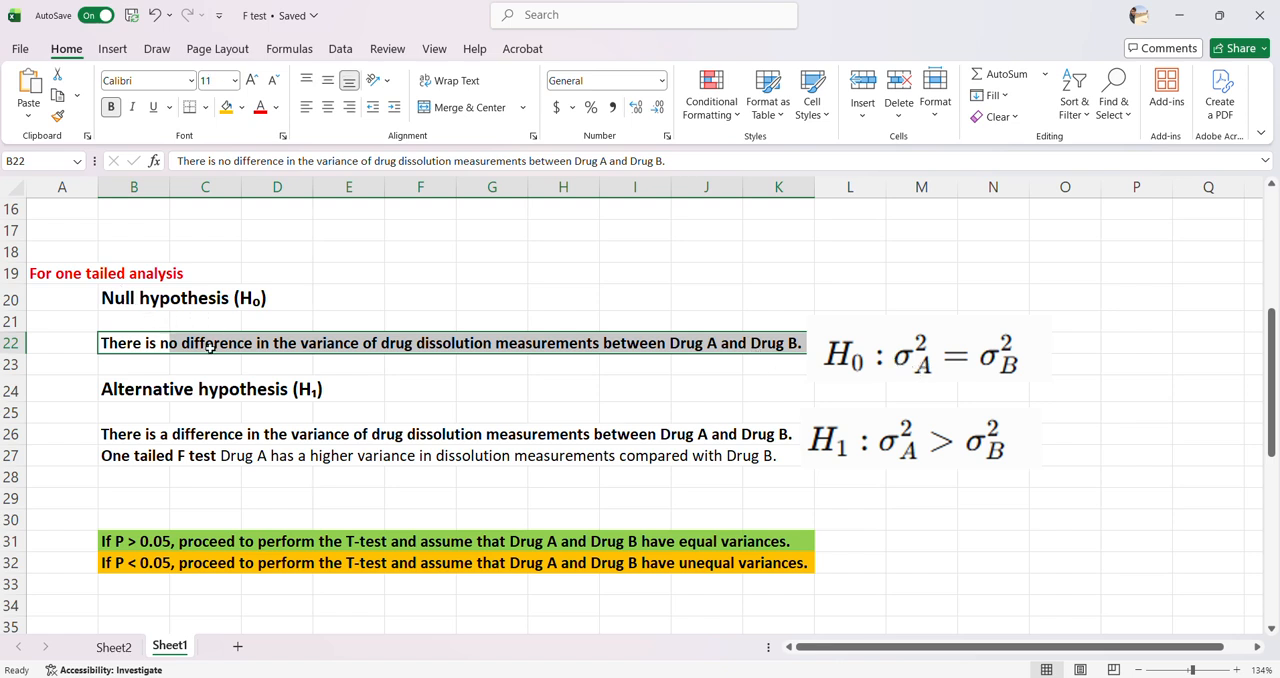
{"action": "left_click_drag", "start_coordinate": [933, 380], "coordinate": [968, 370]}
{"action": "left_click", "coordinate": [1030, 410]}
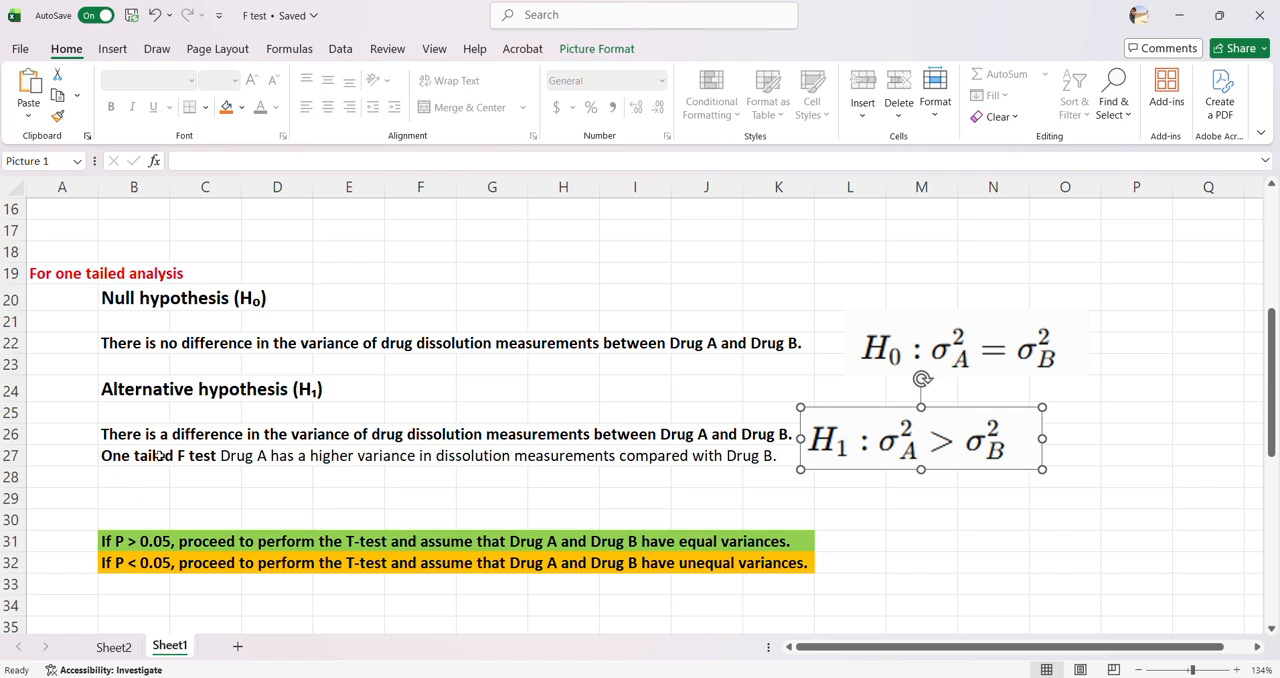
Examine the one-tailed alternative hypothesis in row 27 and the P > 0.05 decision rule in B31
{"action": "left_click", "coordinate": [238, 458]}
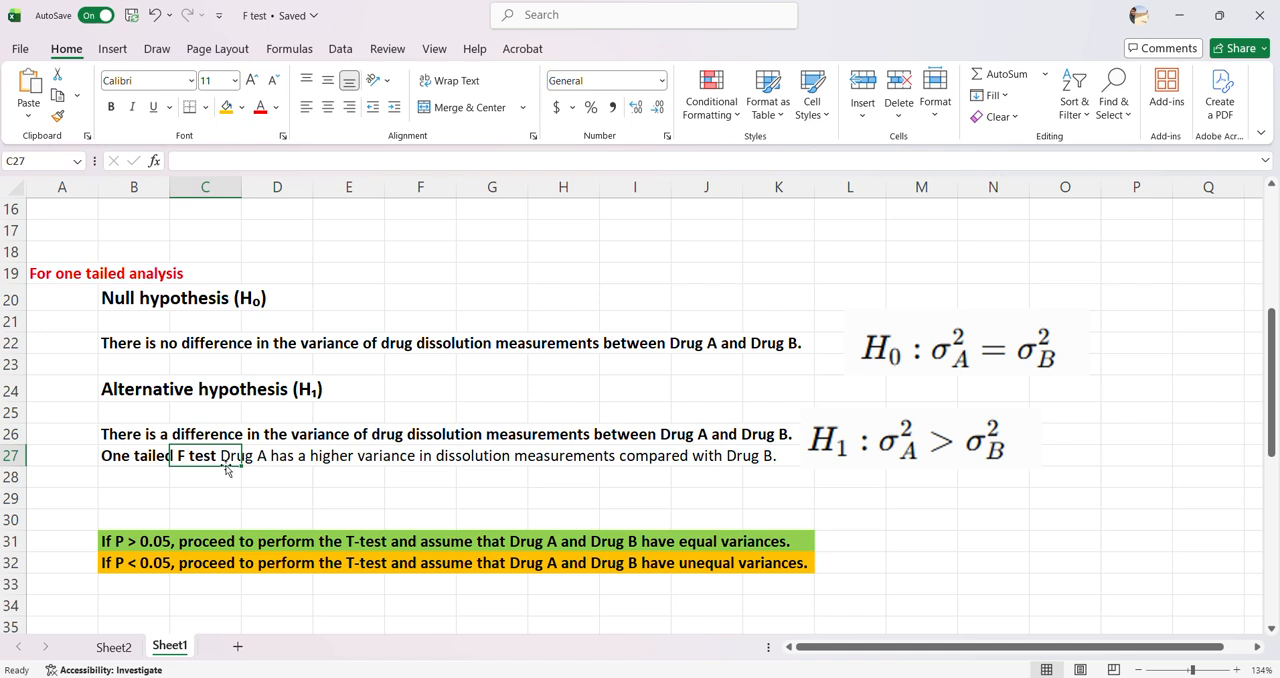
{"action": "left_click", "coordinate": [112, 547]}
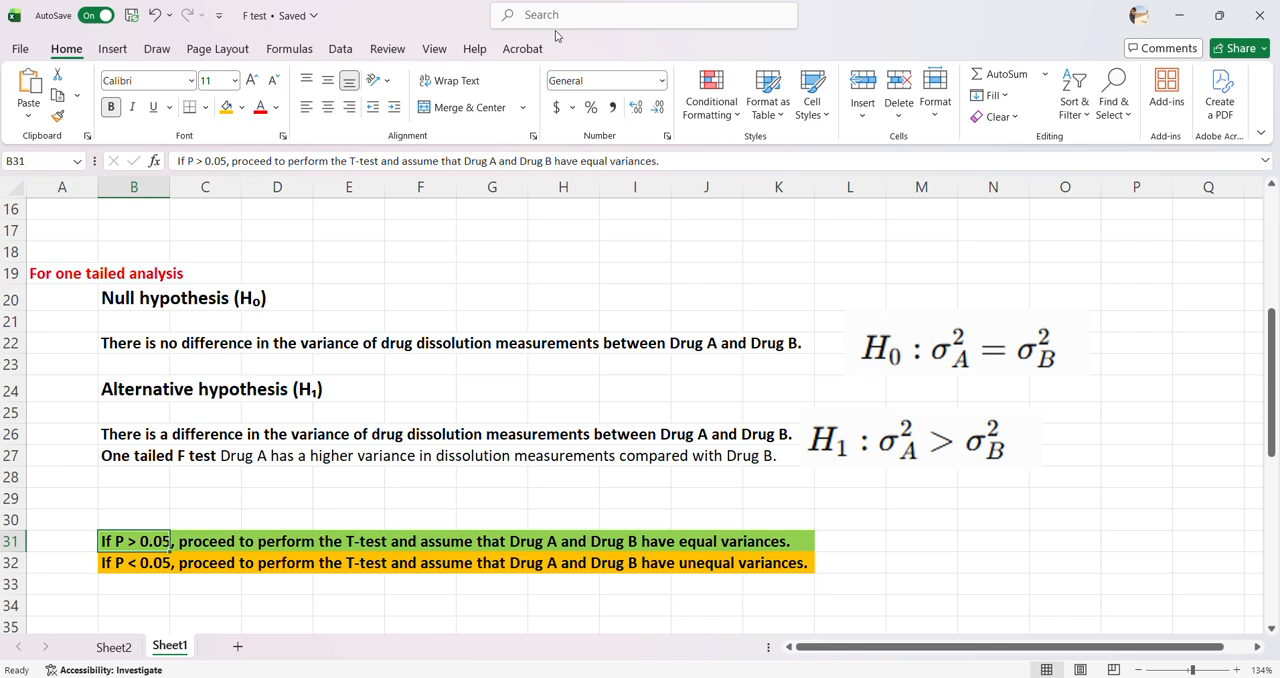
{"action": "scroll", "coordinate": [180, 583], "scroll_direction": "up", "scroll_amount": 2}
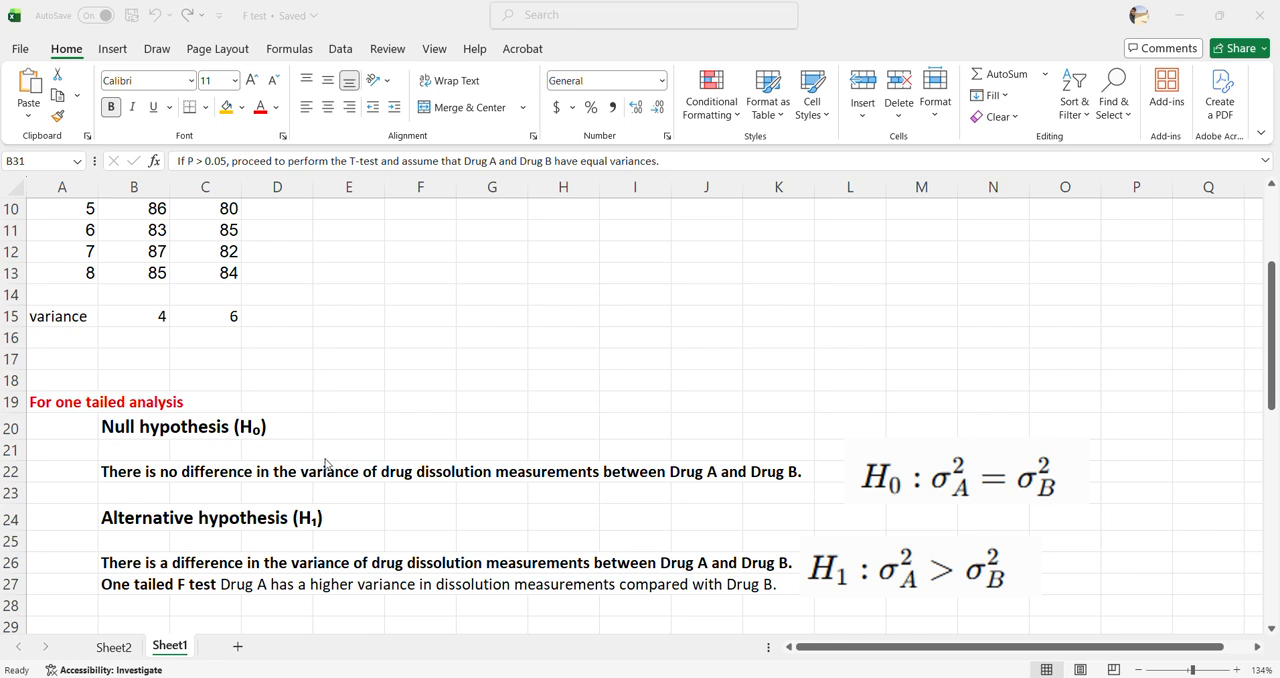
Label A11 on Sheet2 "p value for two tailed" and widen column A to fit the text
{"action": "key", "text": "ctrl+Page_Up"}
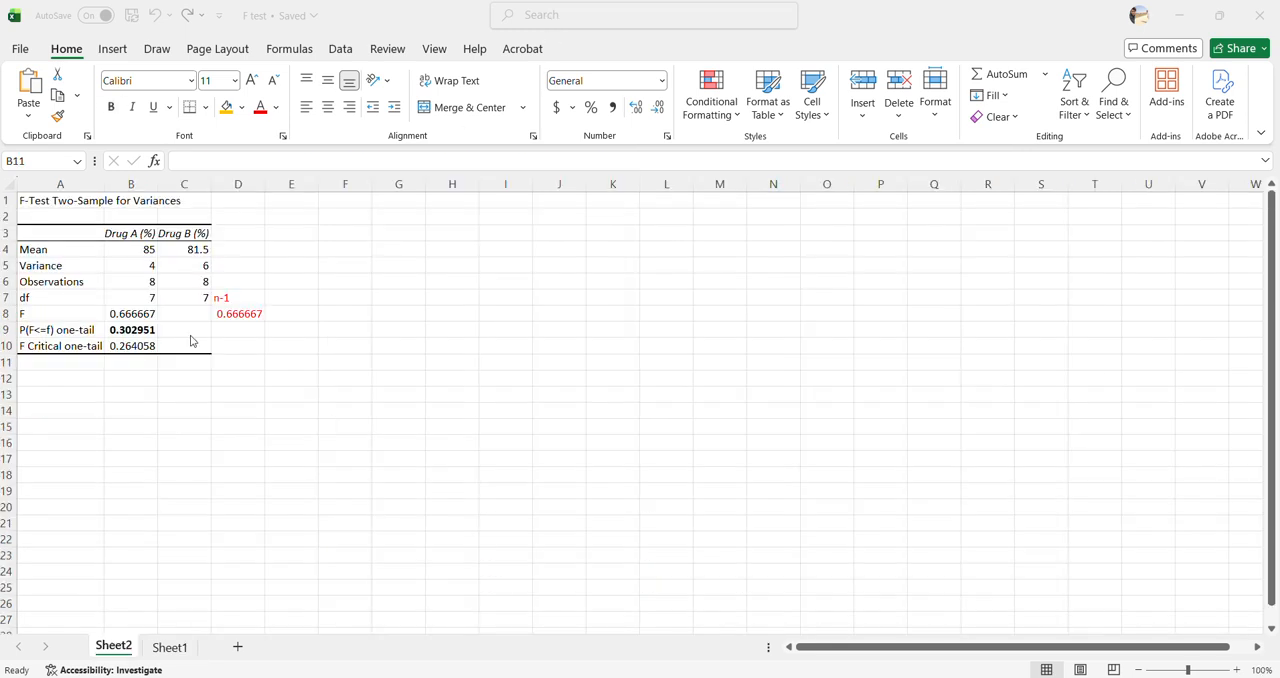
{"action": "left_click", "coordinate": [60, 362]}
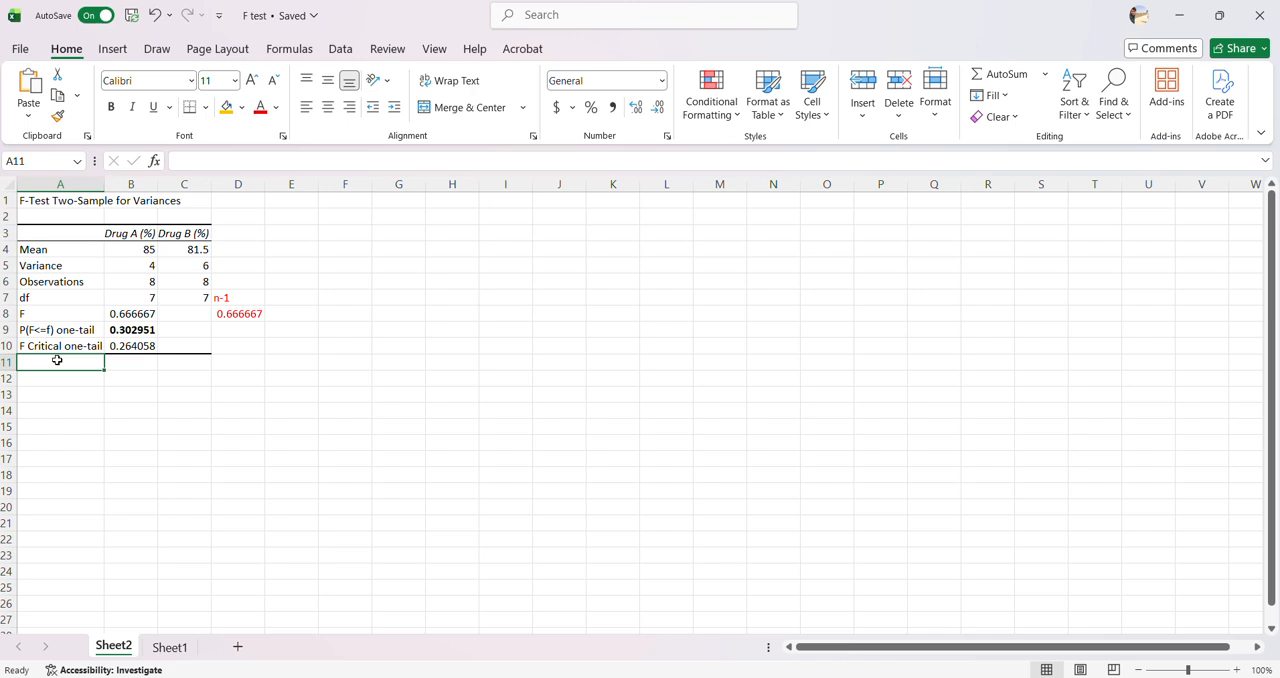
{"action": "type", "text": "p val"}
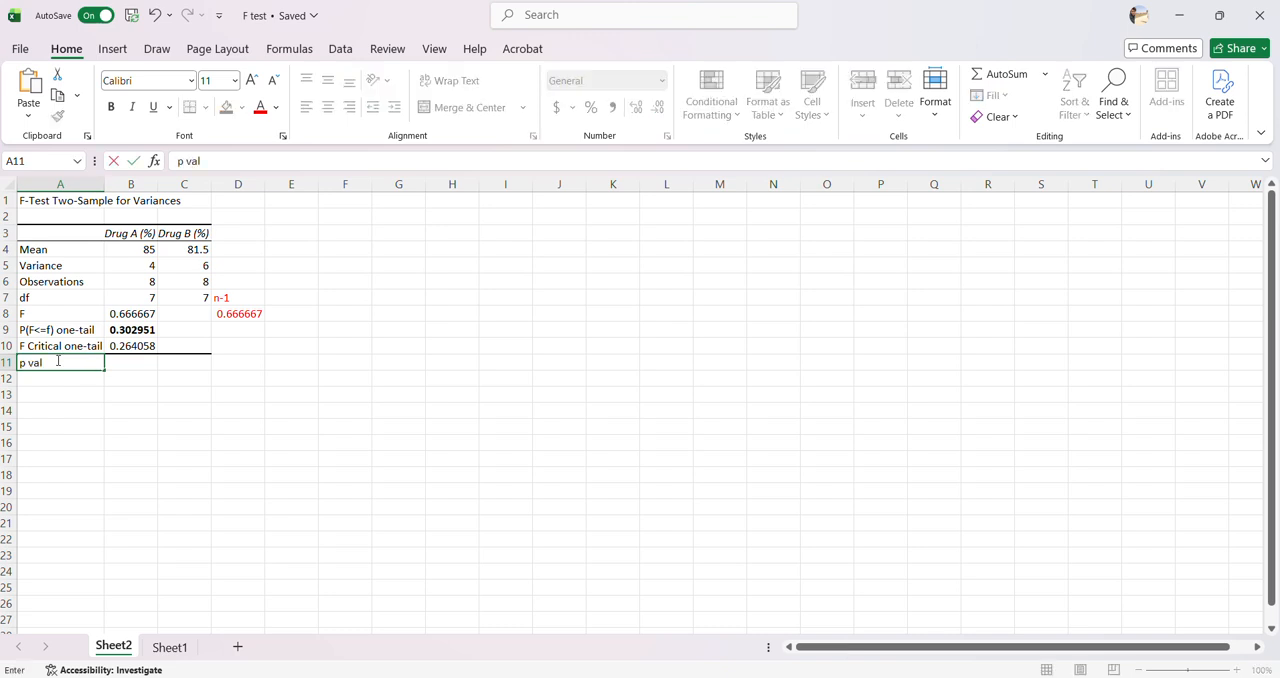
{"action": "type", "text": "ue for two tailed"}
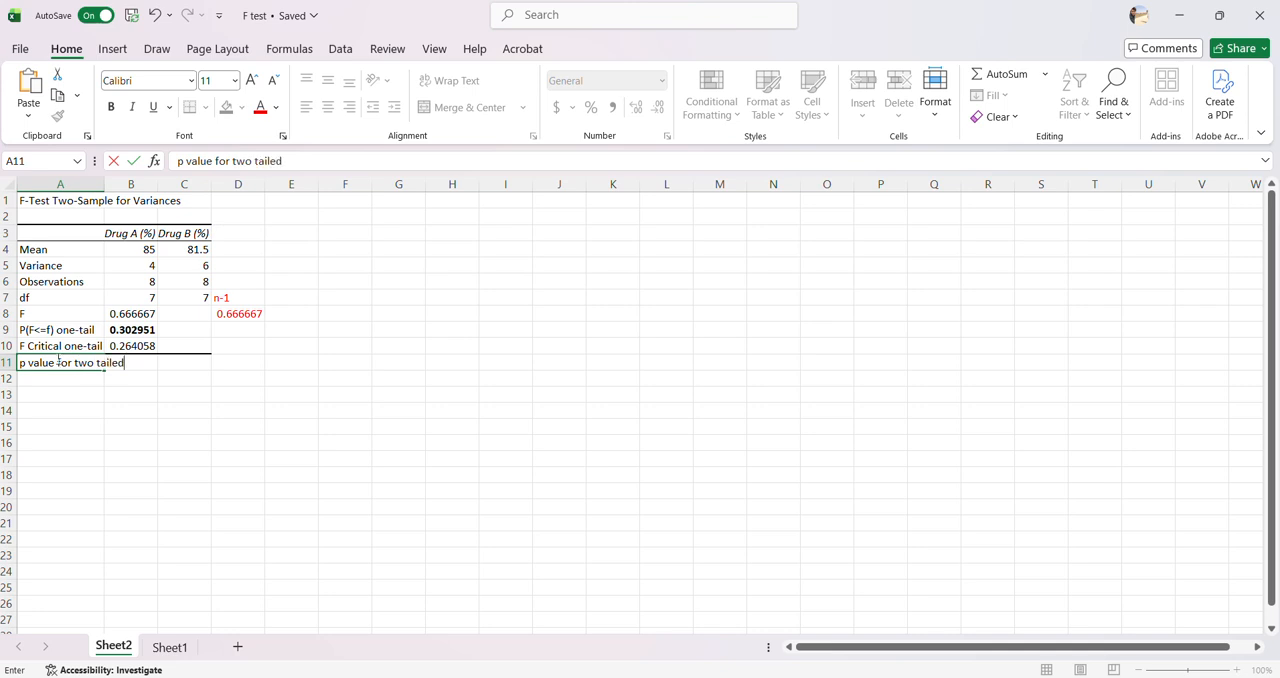
{"action": "left_click", "coordinate": [82, 395]}
{"action": "left_click_drag", "start_coordinate": [104, 184], "coordinate": [127, 184]}
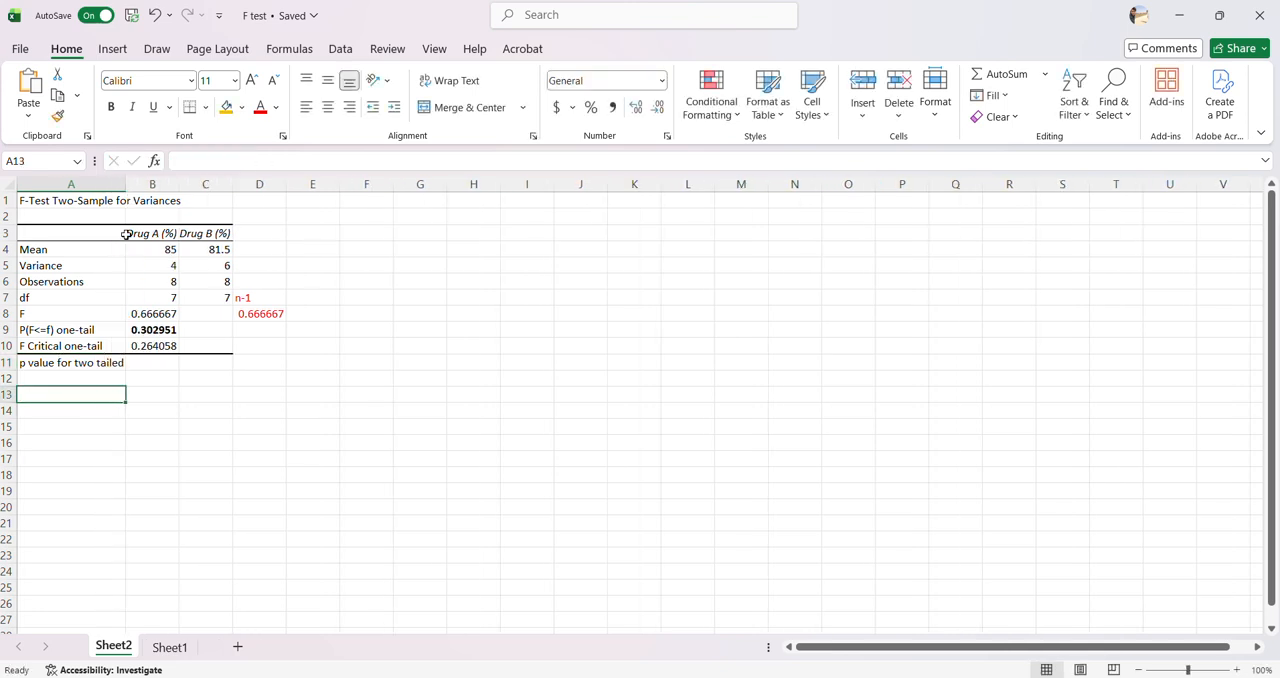
Calculate the two-tailed p value in B11 with F.TEST over Sheet1's B6:B13 and C6:C13, and make it bold
{"action": "left_click", "coordinate": [142, 364]}
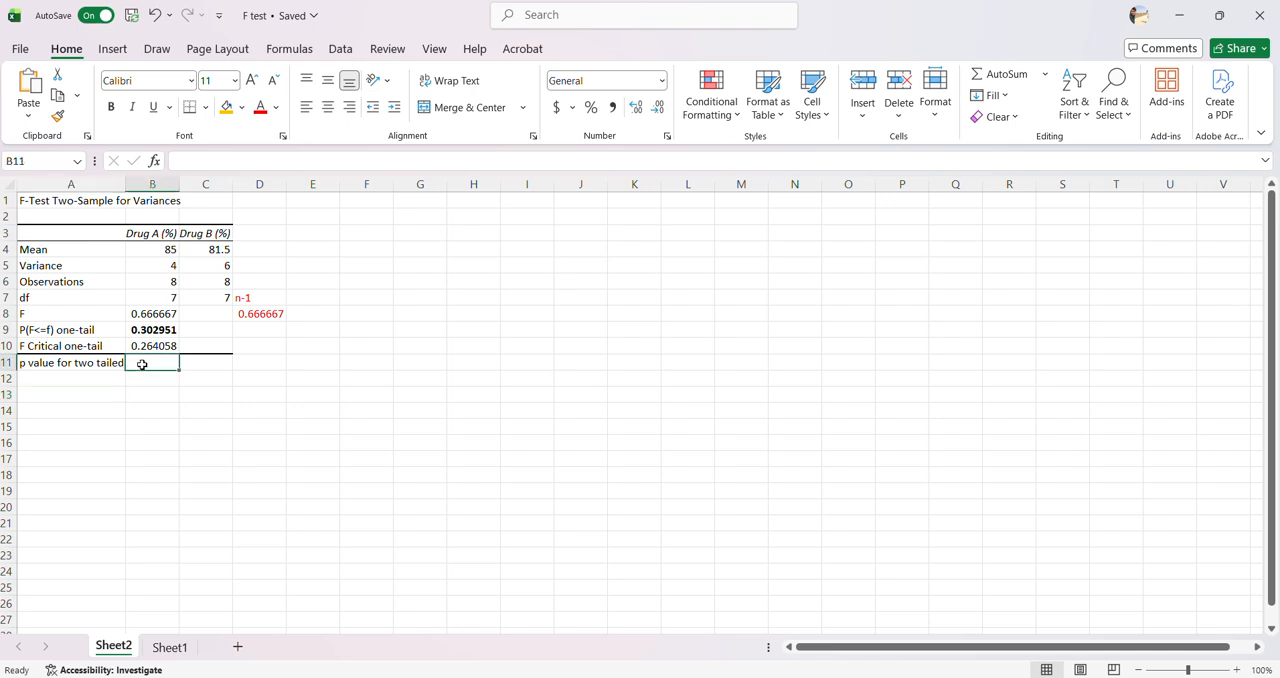
{"action": "double_click", "coordinate": [143, 365]}
{"action": "type", "text": "="}
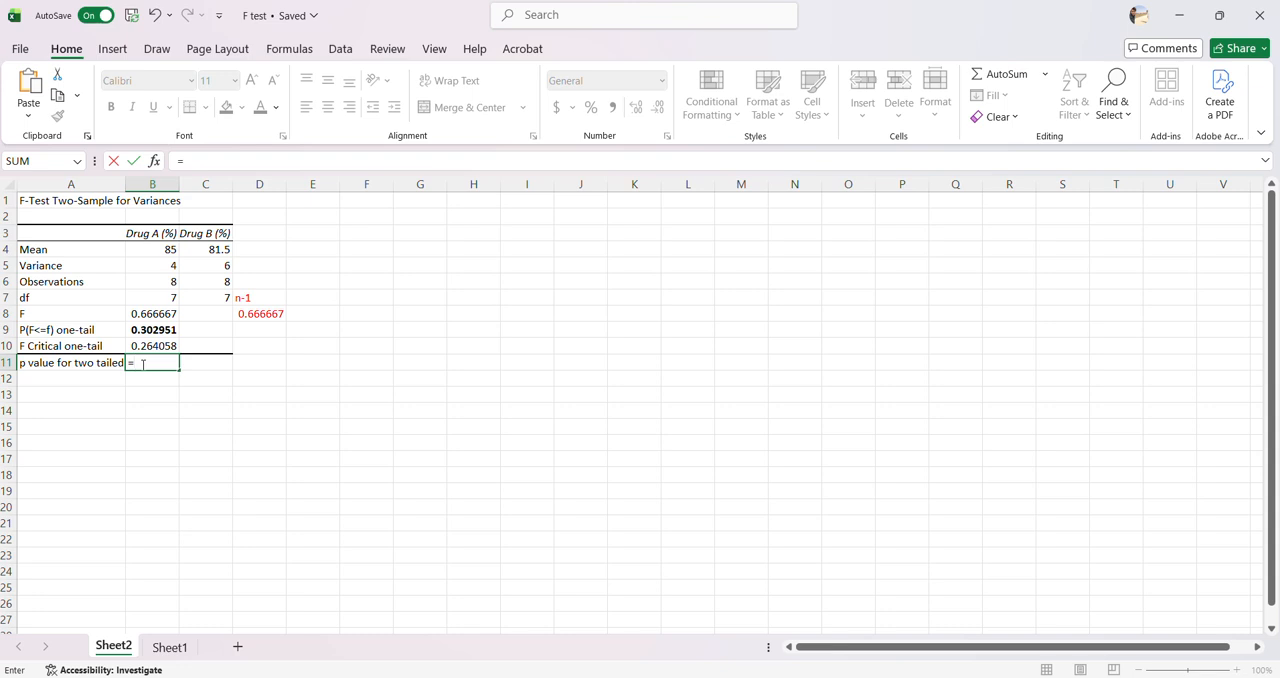
{"action": "type", "text": "f.test"}
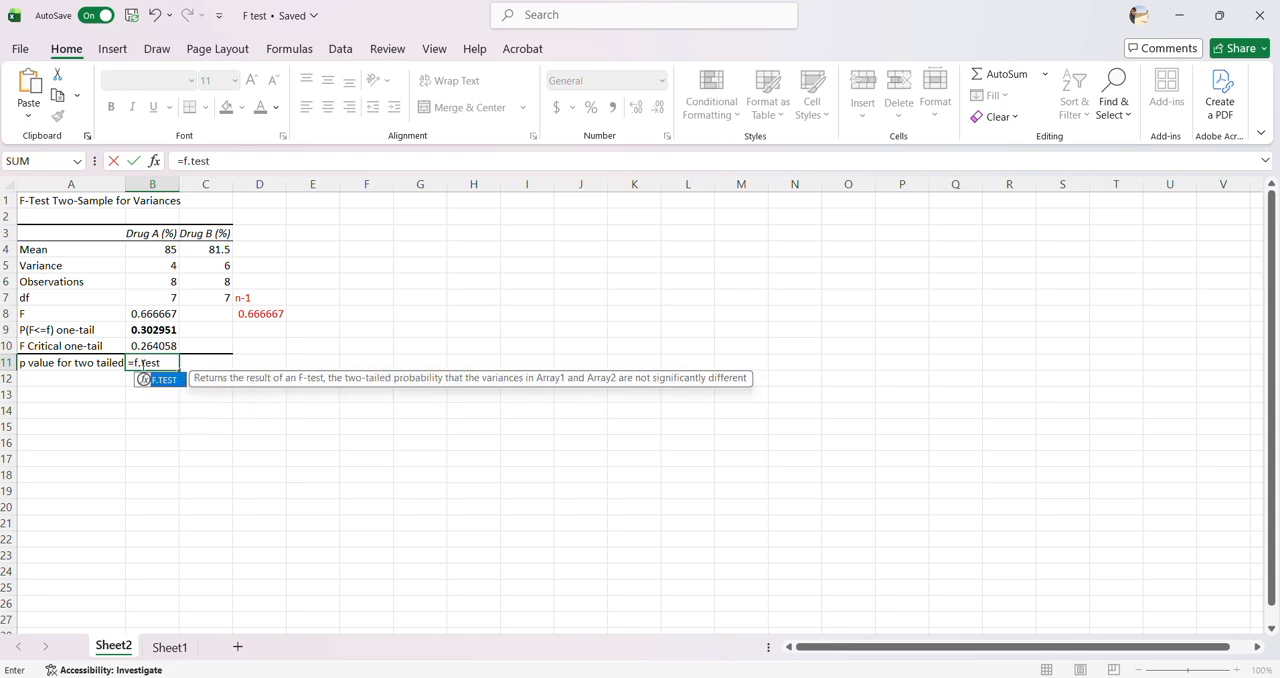
{"action": "type", "text": "("}
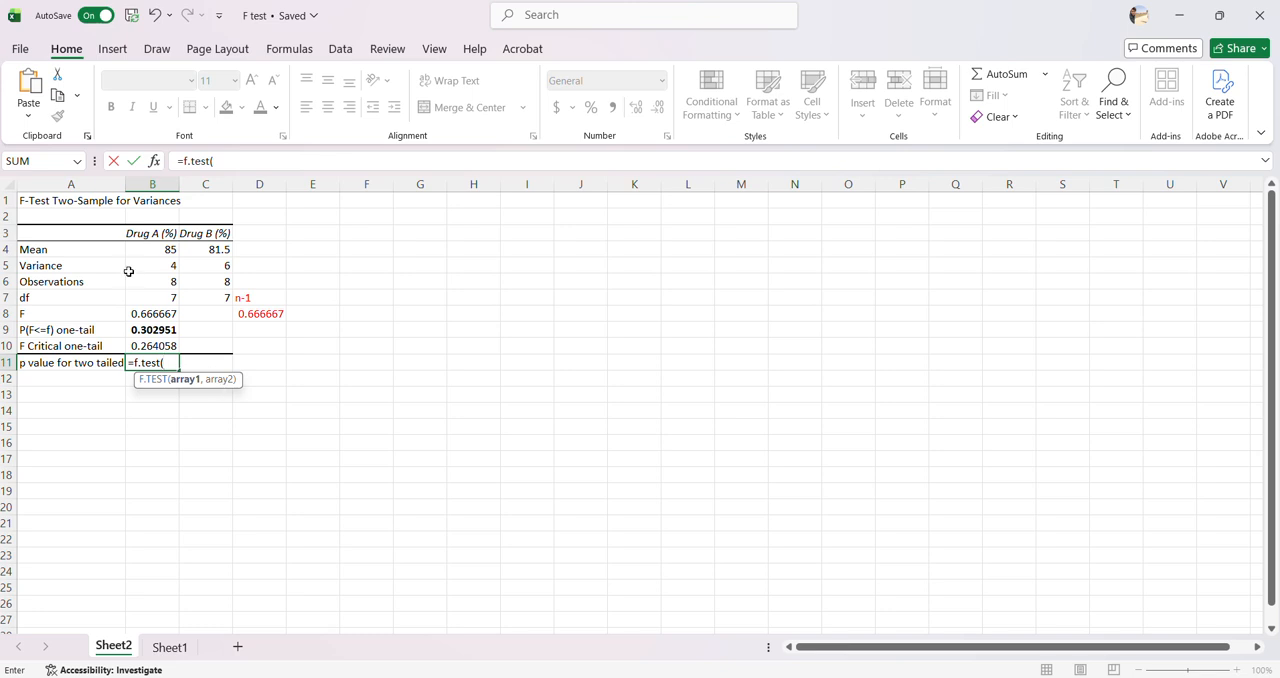
{"action": "left_click", "coordinate": [169, 647]}
{"action": "left_click_drag", "start_coordinate": [155, 266], "coordinate": [160, 424]}
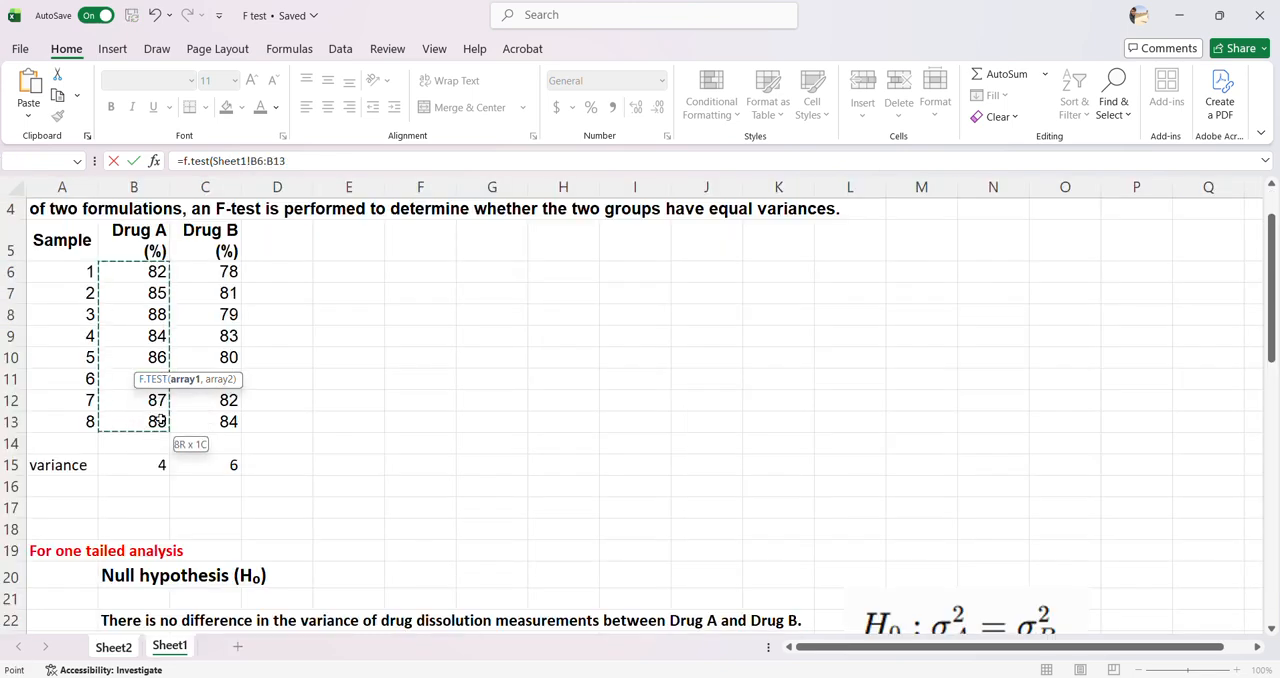
{"action": "type", "text": ","}
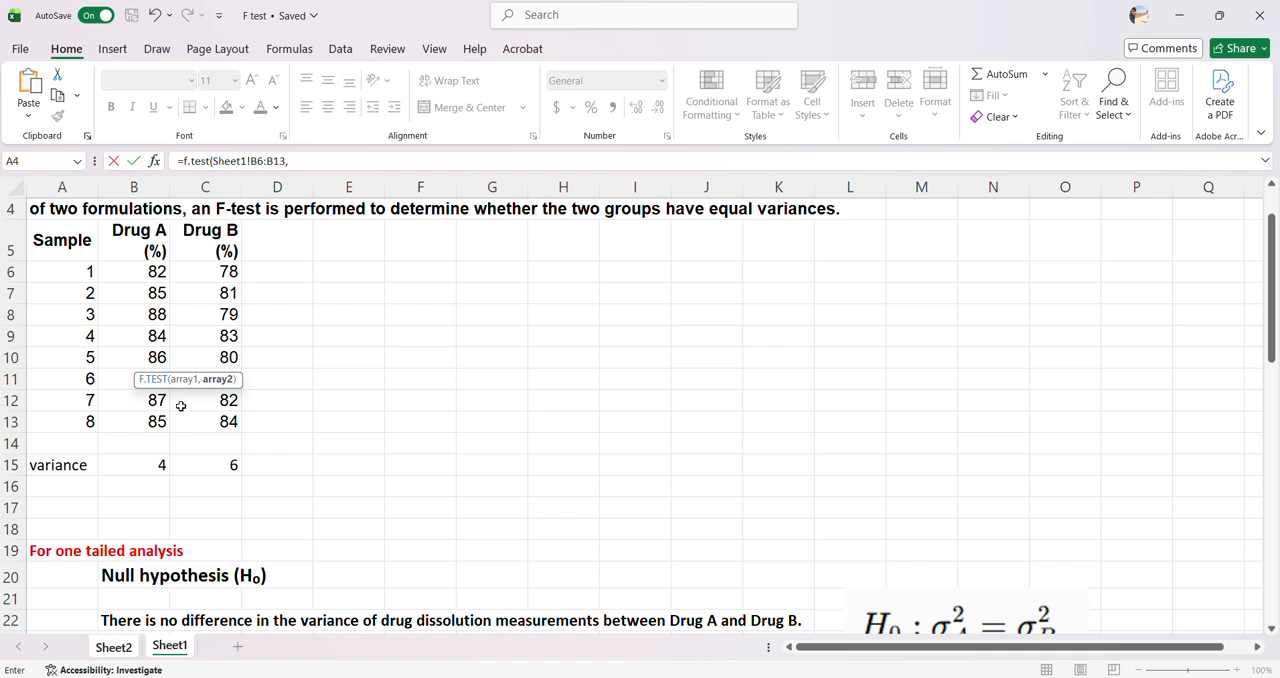
{"action": "left_click_drag", "start_coordinate": [206, 266], "coordinate": [229, 422]}
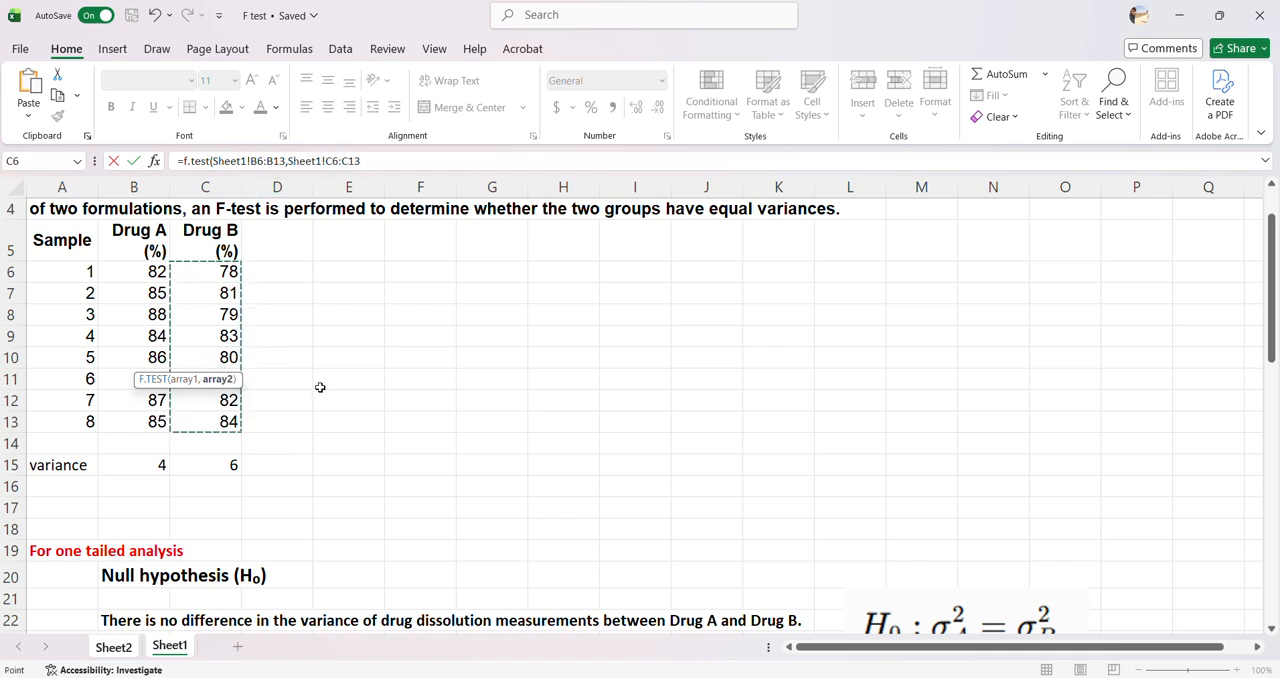
{"action": "type", "text": ")"}
{"action": "key", "text": "Return"}
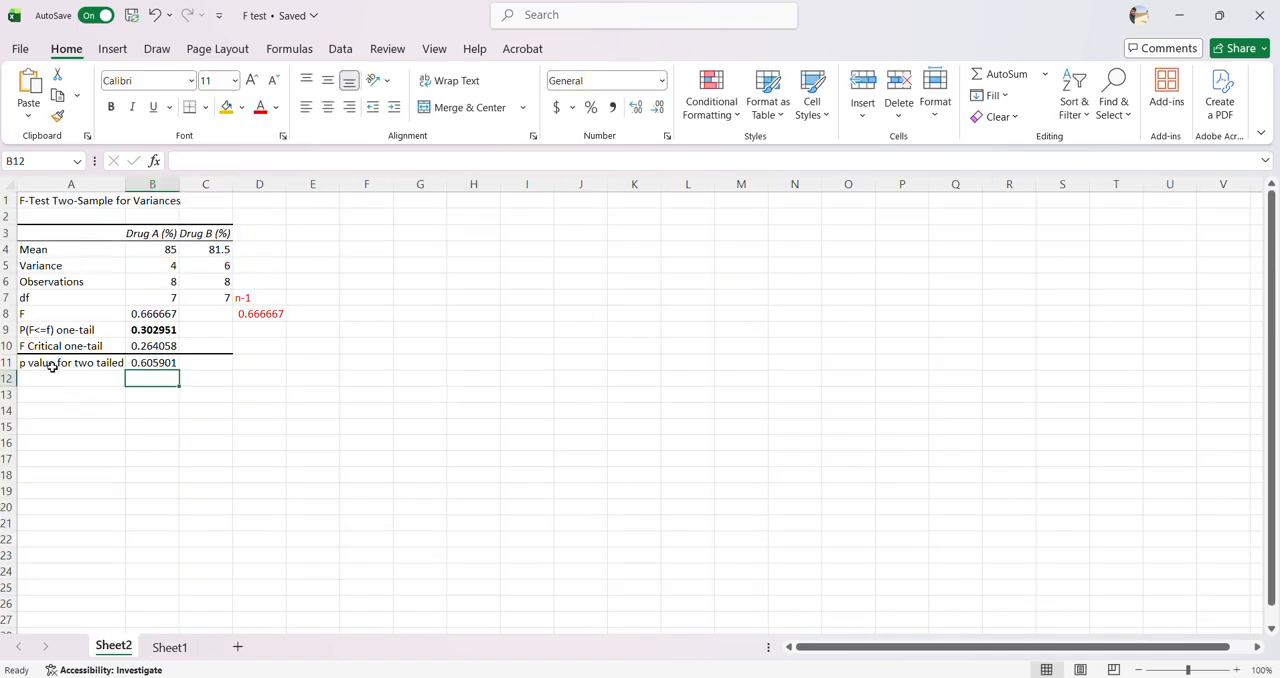
{"action": "left_click", "coordinate": [141, 365]}
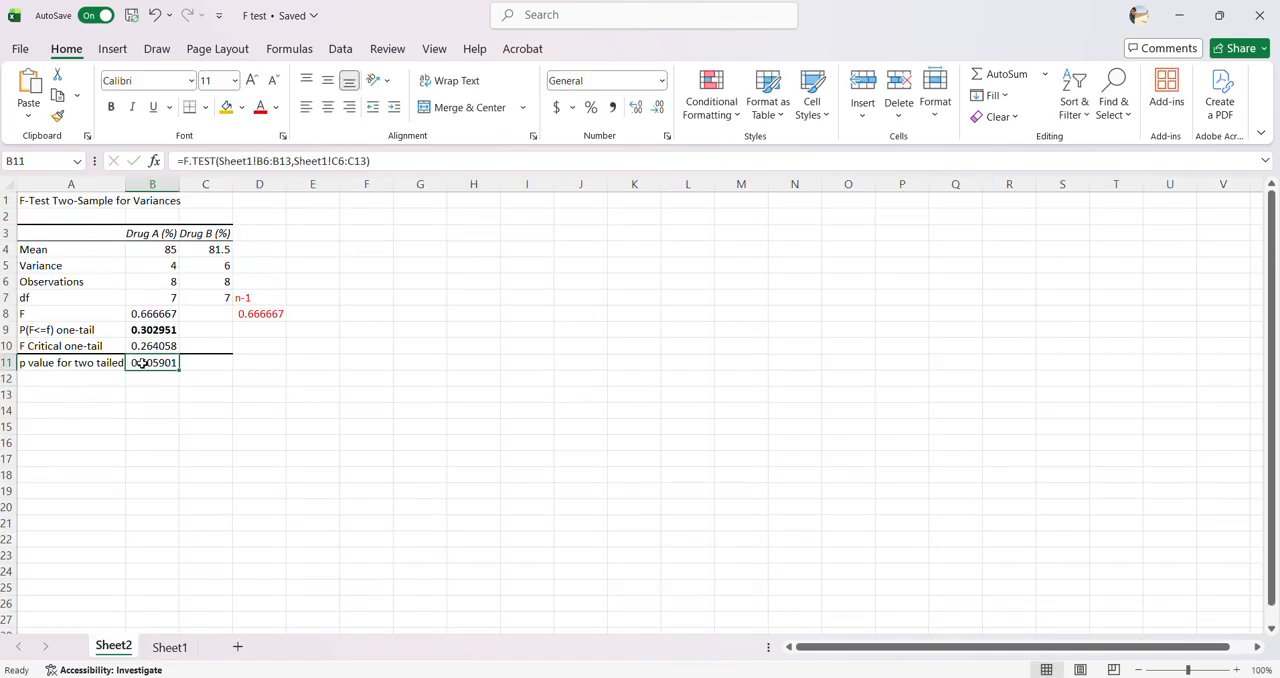
{"action": "key", "text": "ctrl+b"}
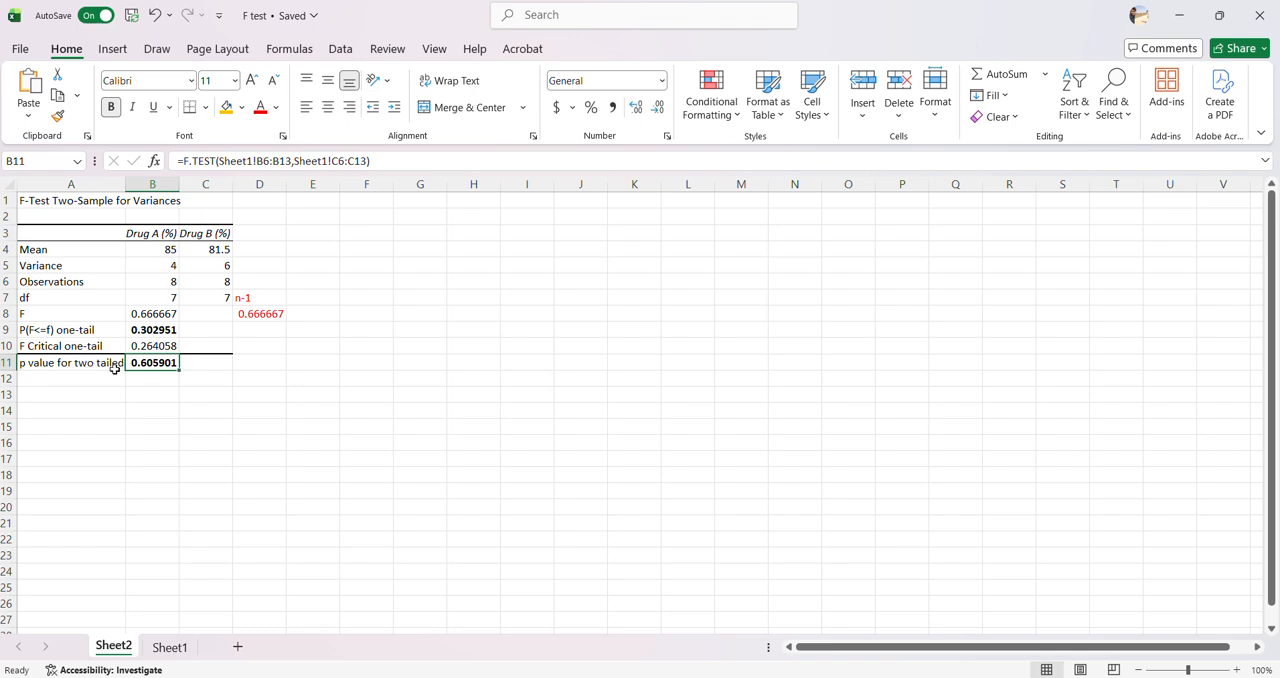
Review the null and alternative hypotheses for the two-tailed analysis in rows 49 to 55 of Sheet1
{"action": "left_click", "coordinate": [169, 647]}
{"action": "scroll", "coordinate": [193, 524], "scroll_direction": "down", "scroll_amount": 13}
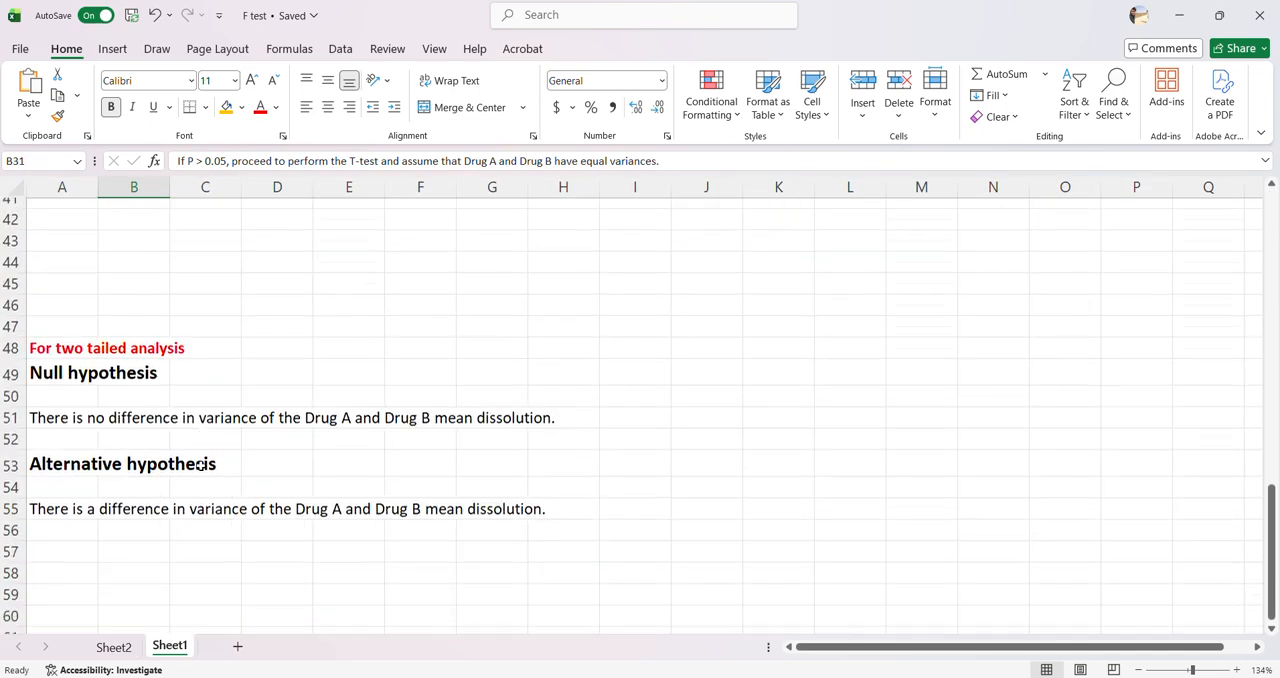
{"action": "left_click", "coordinate": [46, 339]}
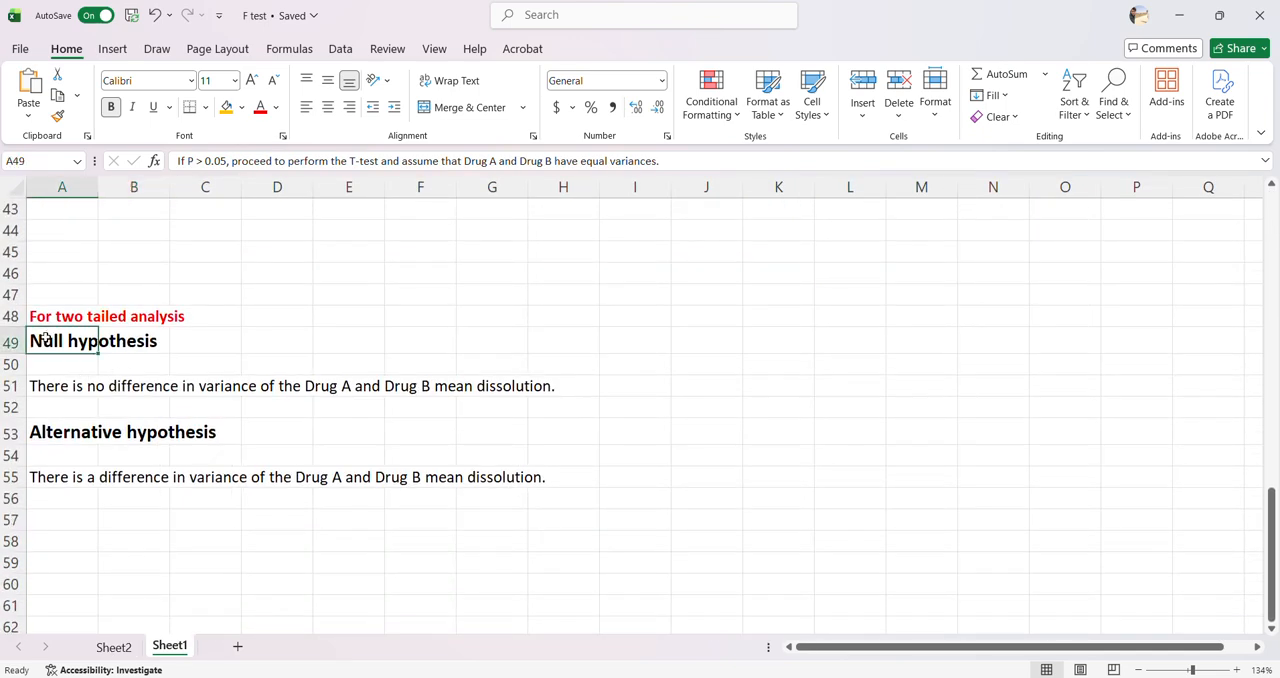
{"action": "left_click_drag", "start_coordinate": [46, 339], "coordinate": [537, 387]}
{"action": "left_click_drag", "start_coordinate": [36, 441], "coordinate": [523, 487]}
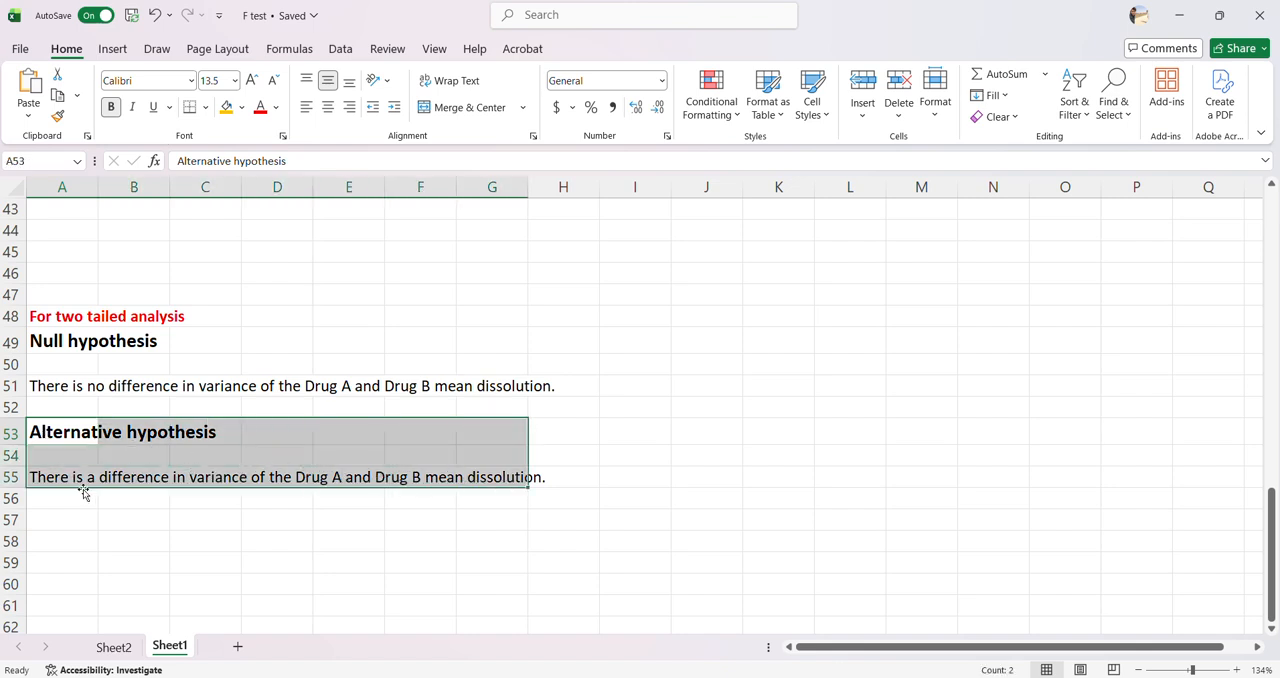
{"action": "left_click", "coordinate": [81, 480]}
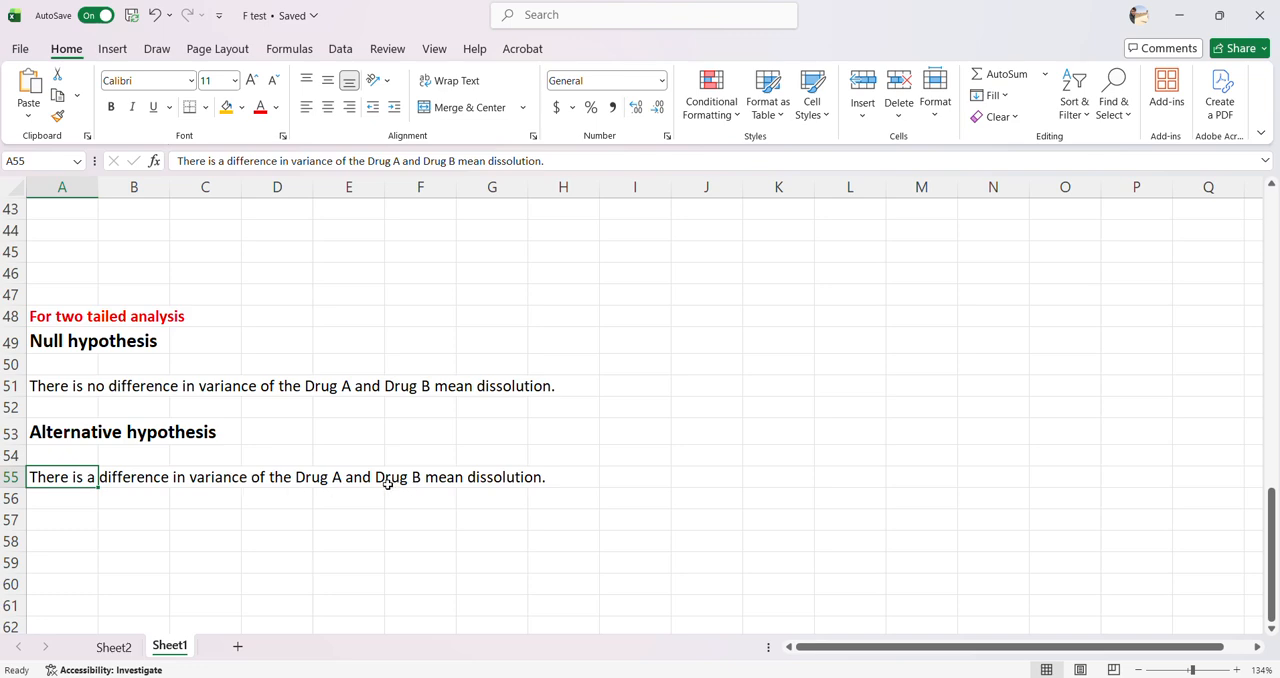
Compare the one-tailed alternative hypothesis in row 27 with the two-tailed one in row 55, and return to the F-test results on Sheet2
{"action": "scroll", "coordinate": [152, 464], "scroll_direction": "up", "scroll_amount": 8}
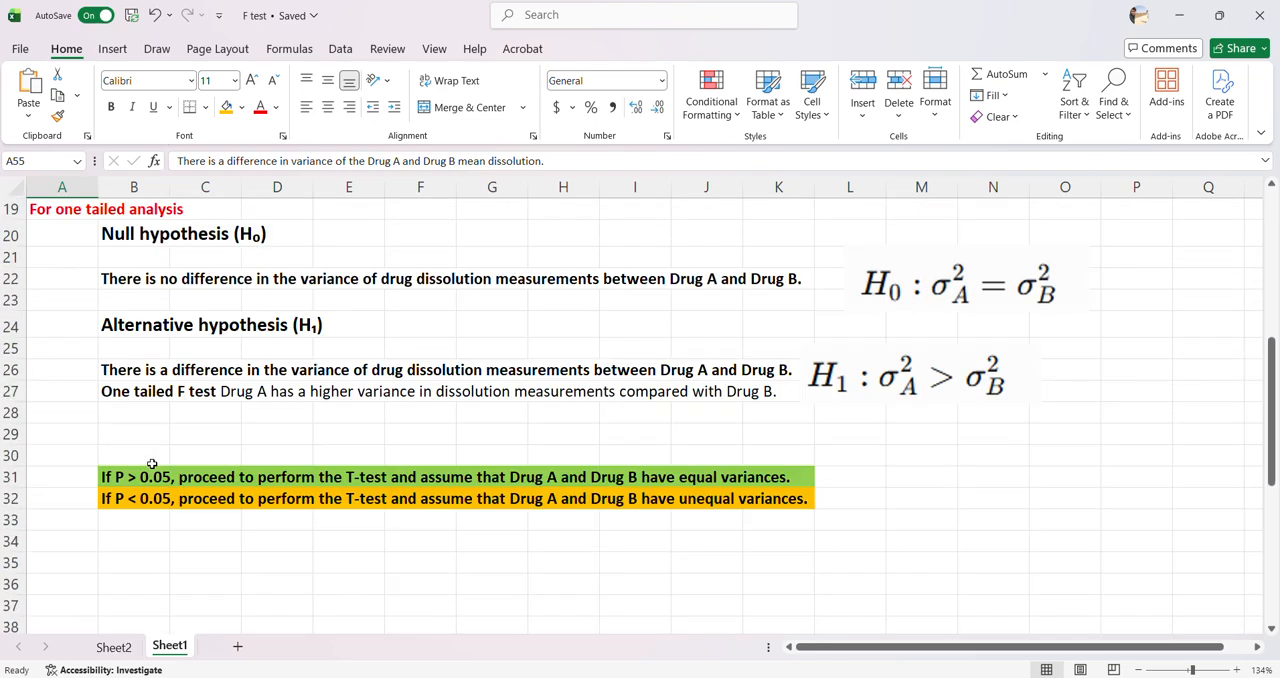
{"action": "left_click_drag", "start_coordinate": [216, 391], "coordinate": [770, 393]}
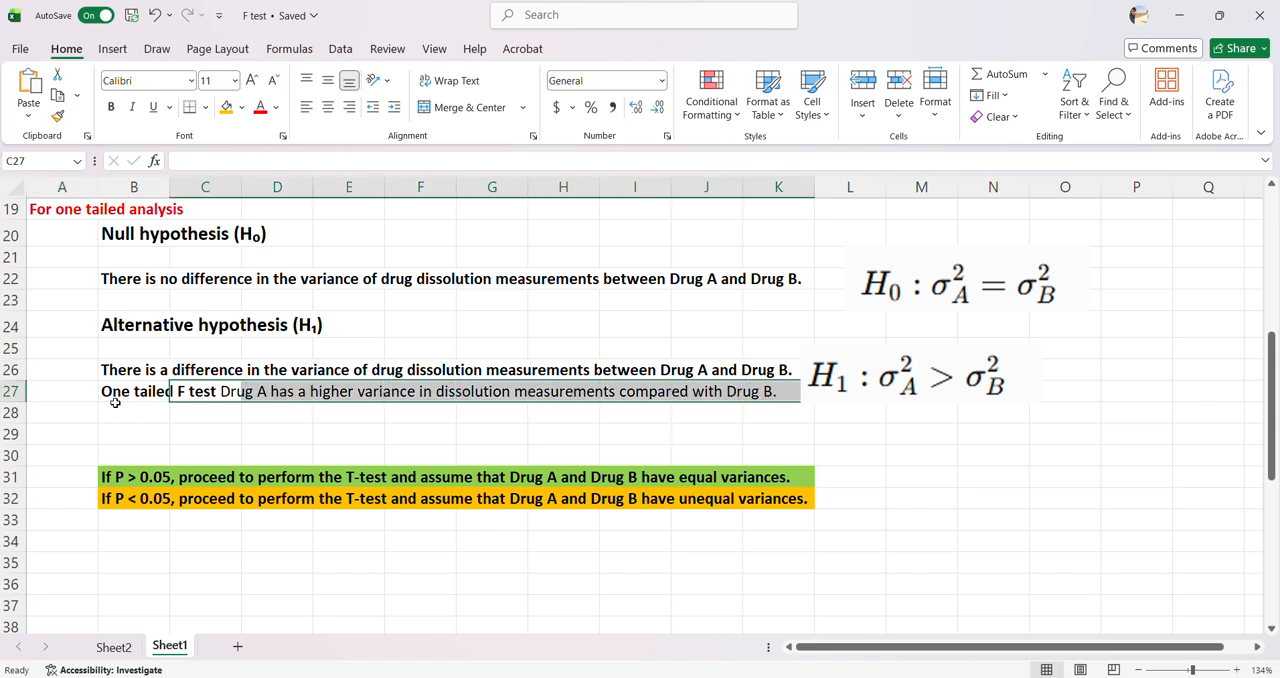
{"action": "scroll", "coordinate": [100, 410], "scroll_direction": "down", "scroll_amount": 7}
{"action": "left_click_drag", "start_coordinate": [68, 542], "coordinate": [494, 541]}
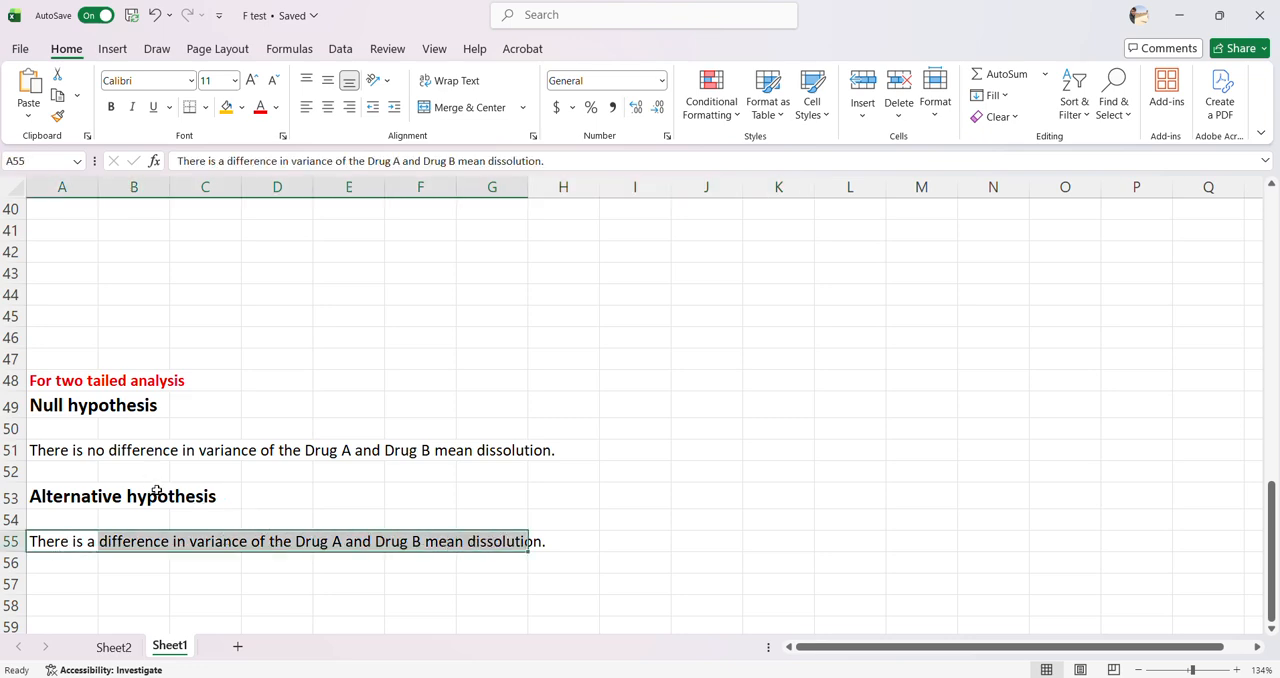
{"action": "scroll", "coordinate": [185, 495], "scroll_direction": "up", "scroll_amount": 9}
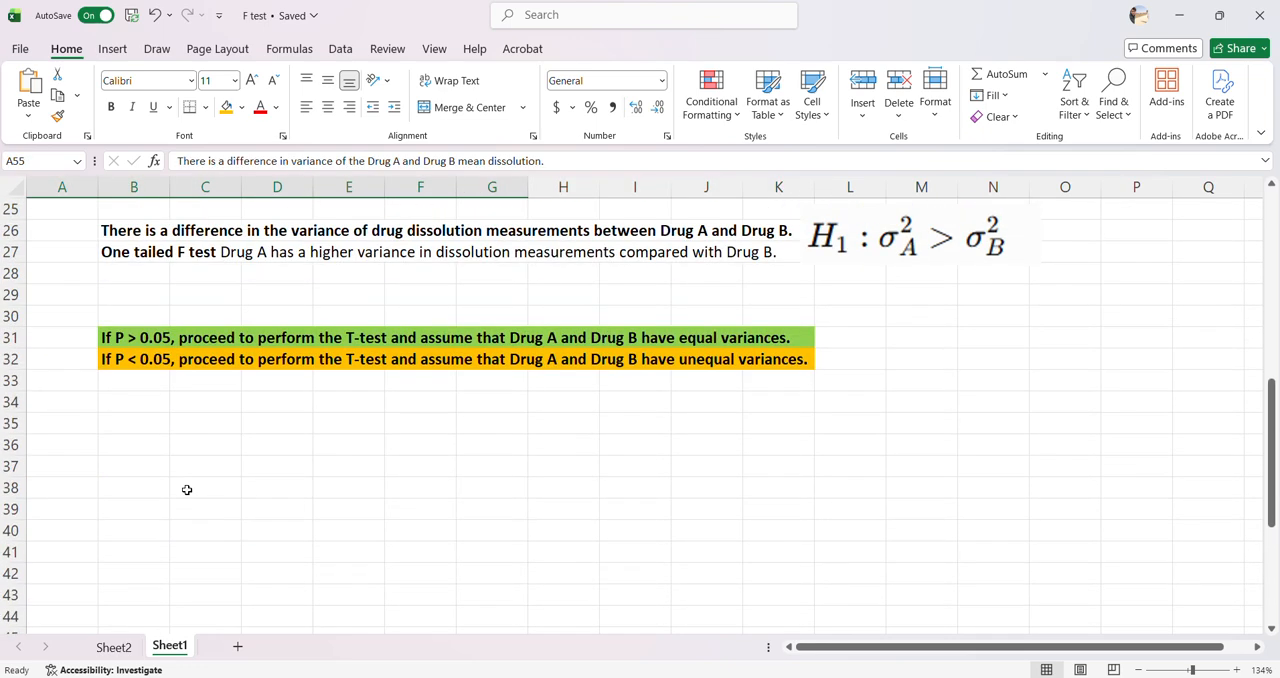
{"action": "scroll", "coordinate": [163, 453], "scroll_direction": "up", "scroll_amount": 2}
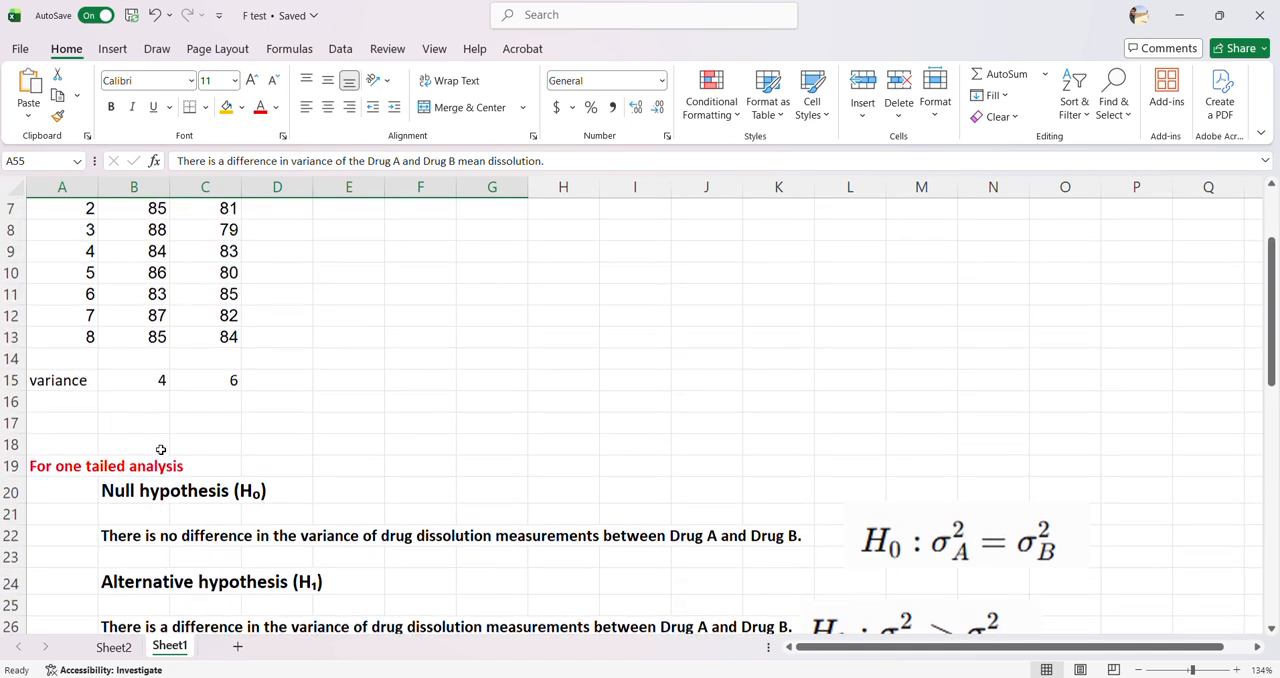
{"action": "left_click", "coordinate": [113, 647]}
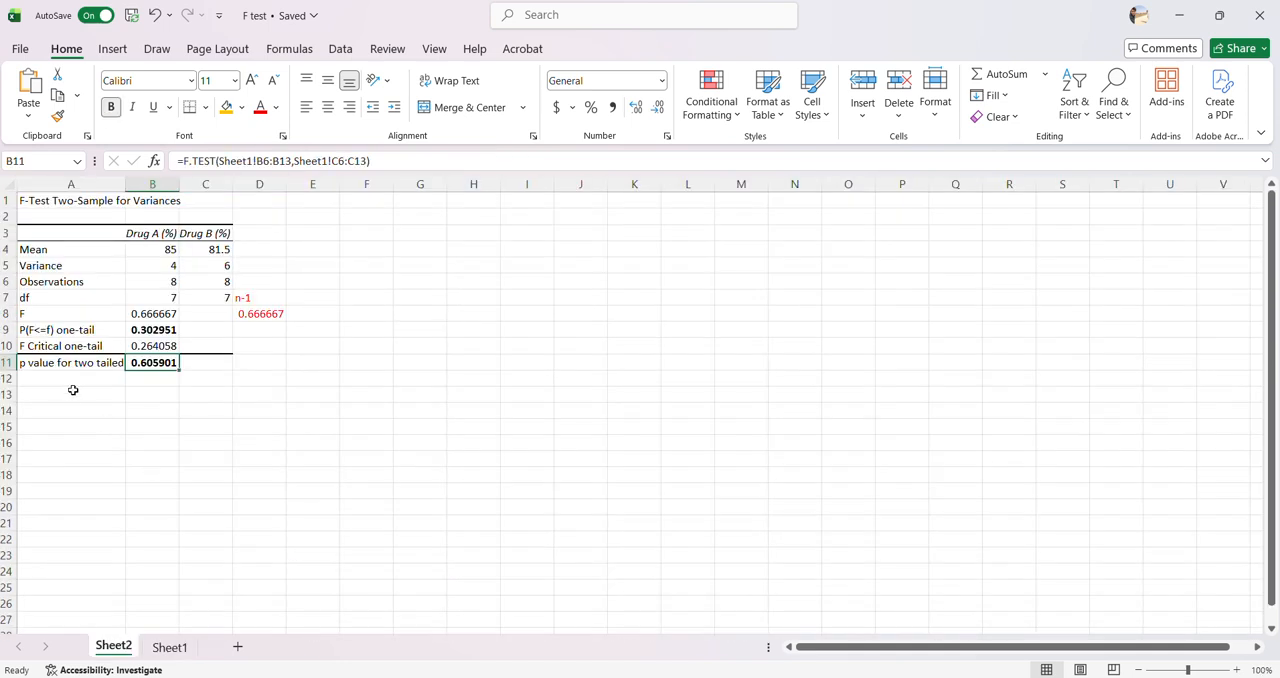